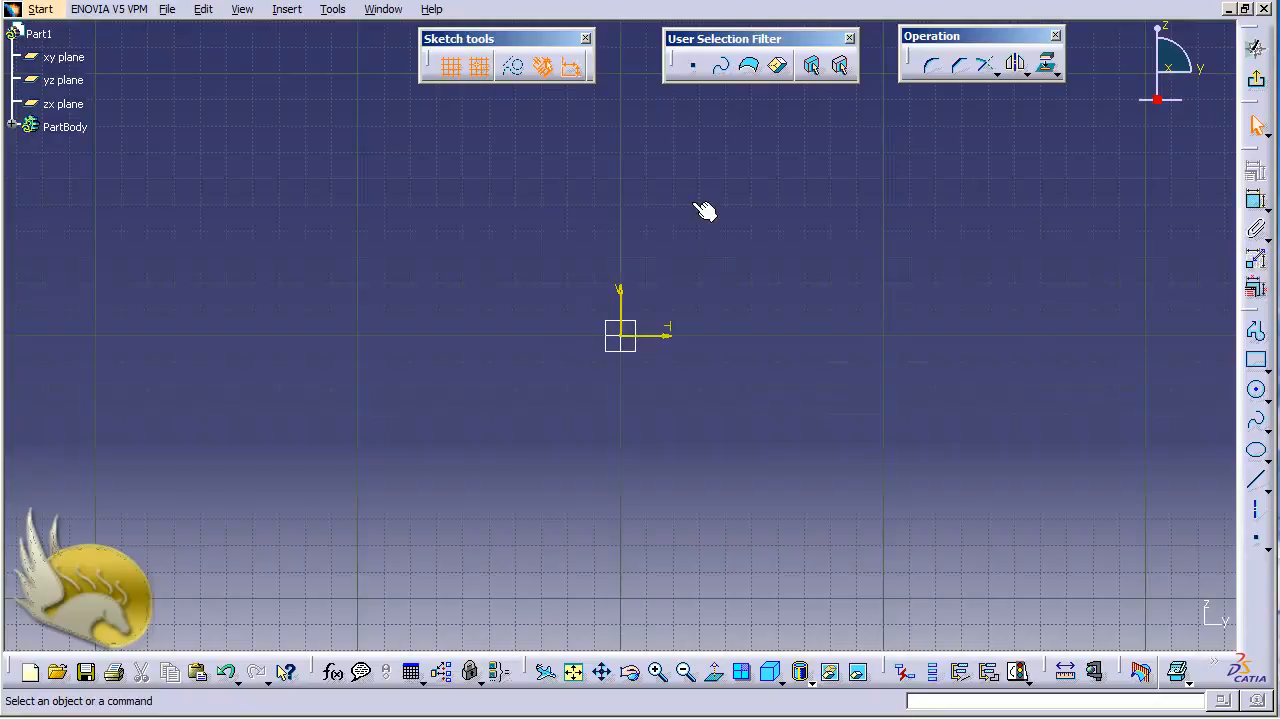
Draw a rectangle enclosing the sketch origin, wider than it is tall
click(1256, 361)
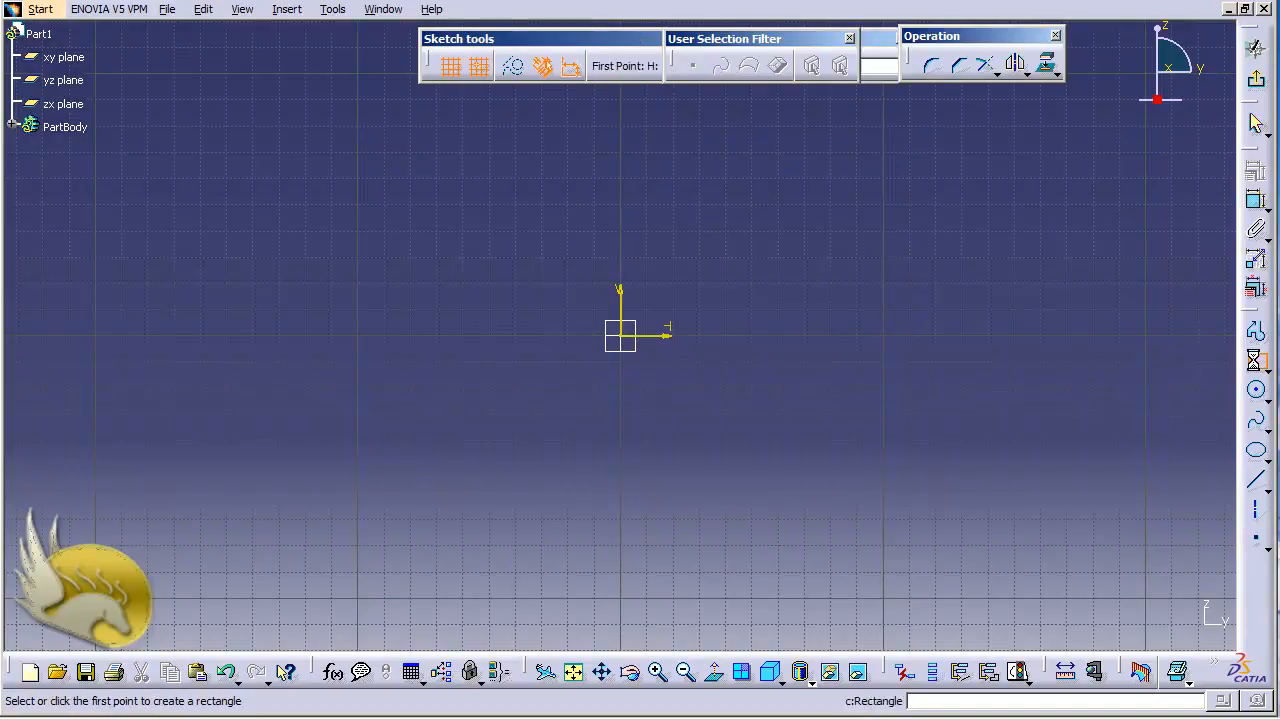
click(358, 179)
click(909, 492)
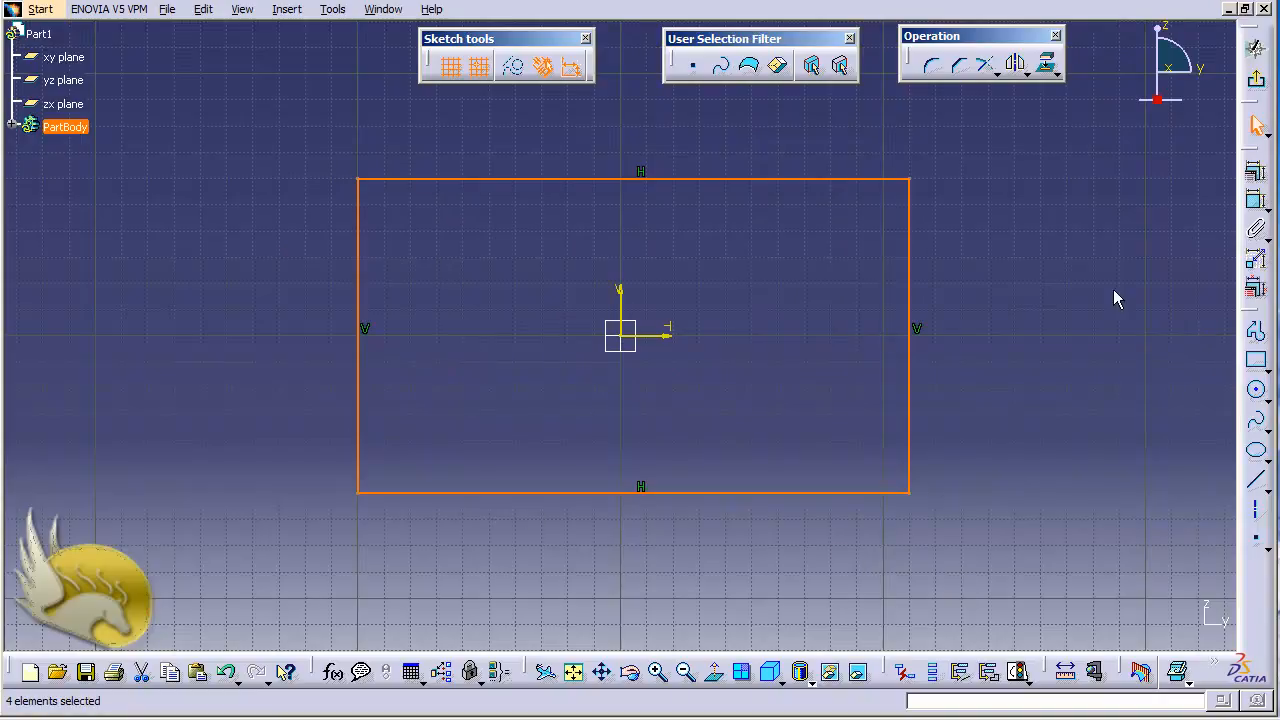
click(1020, 251)
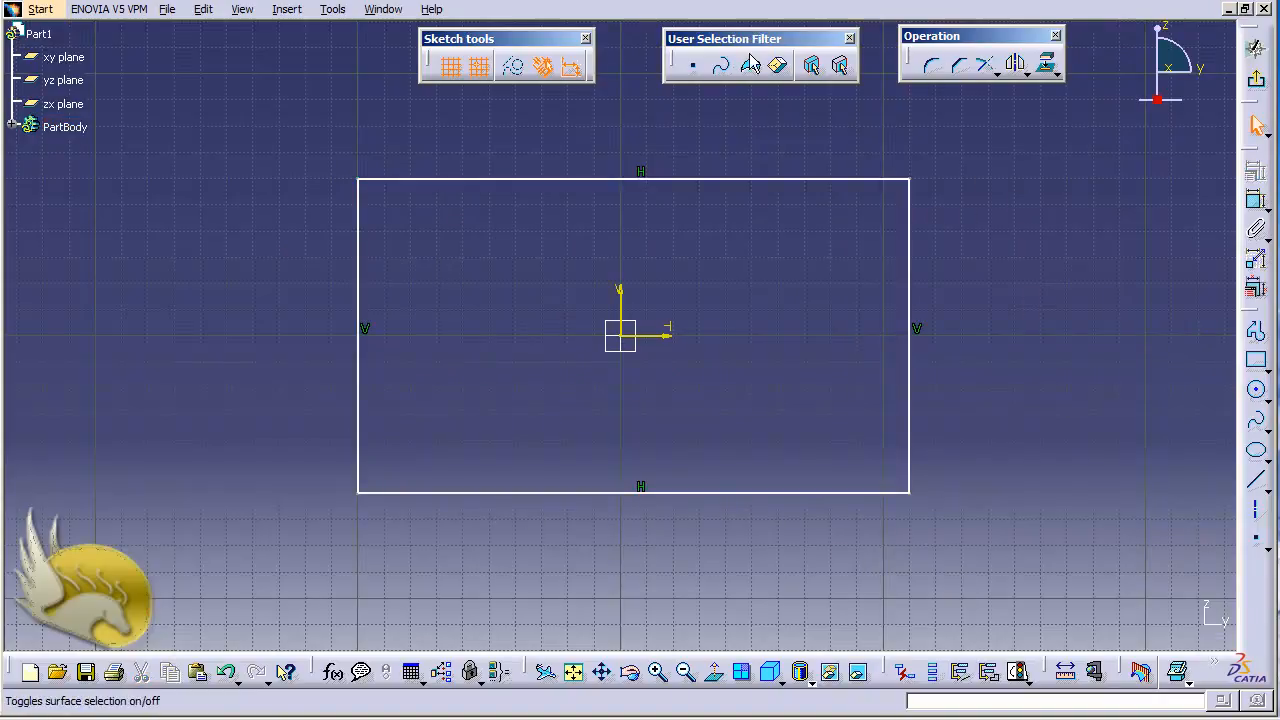
Round the rectangle's lower-right corner between the vertical and bottom edges with a corner of about 34 mm radius
click(286, 9)
mouse_move(325, 110)
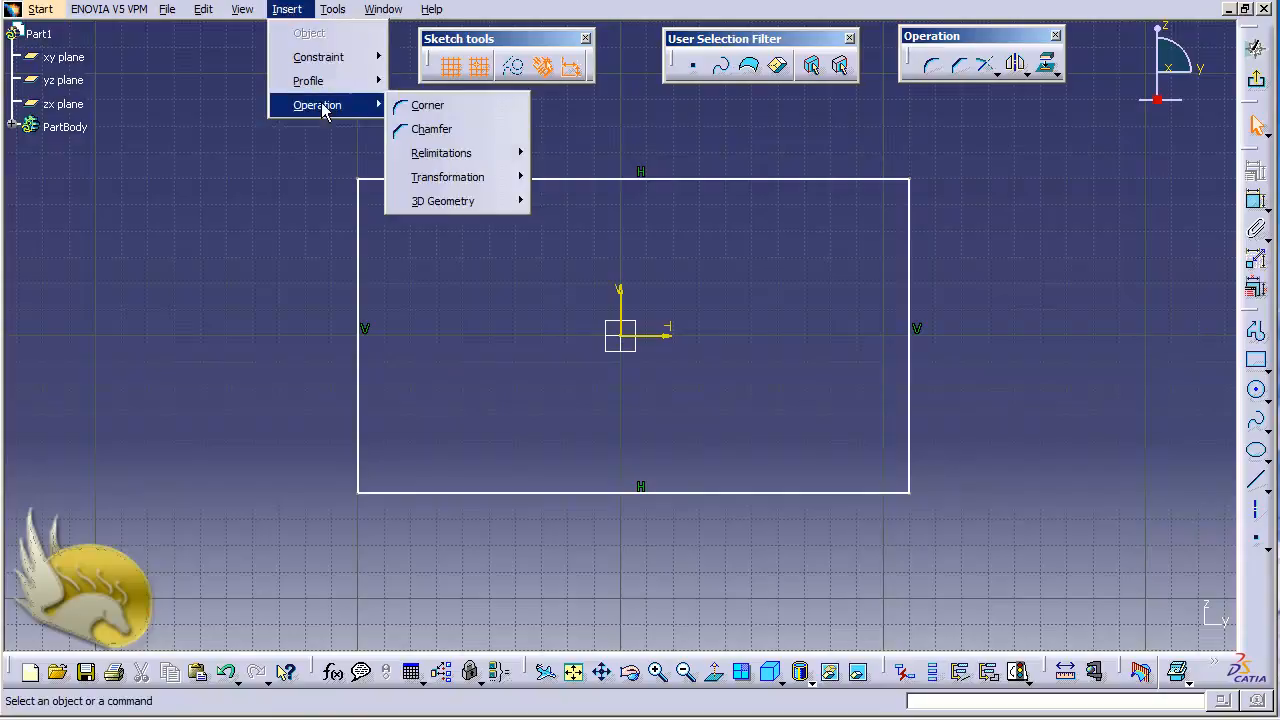
click(427, 106)
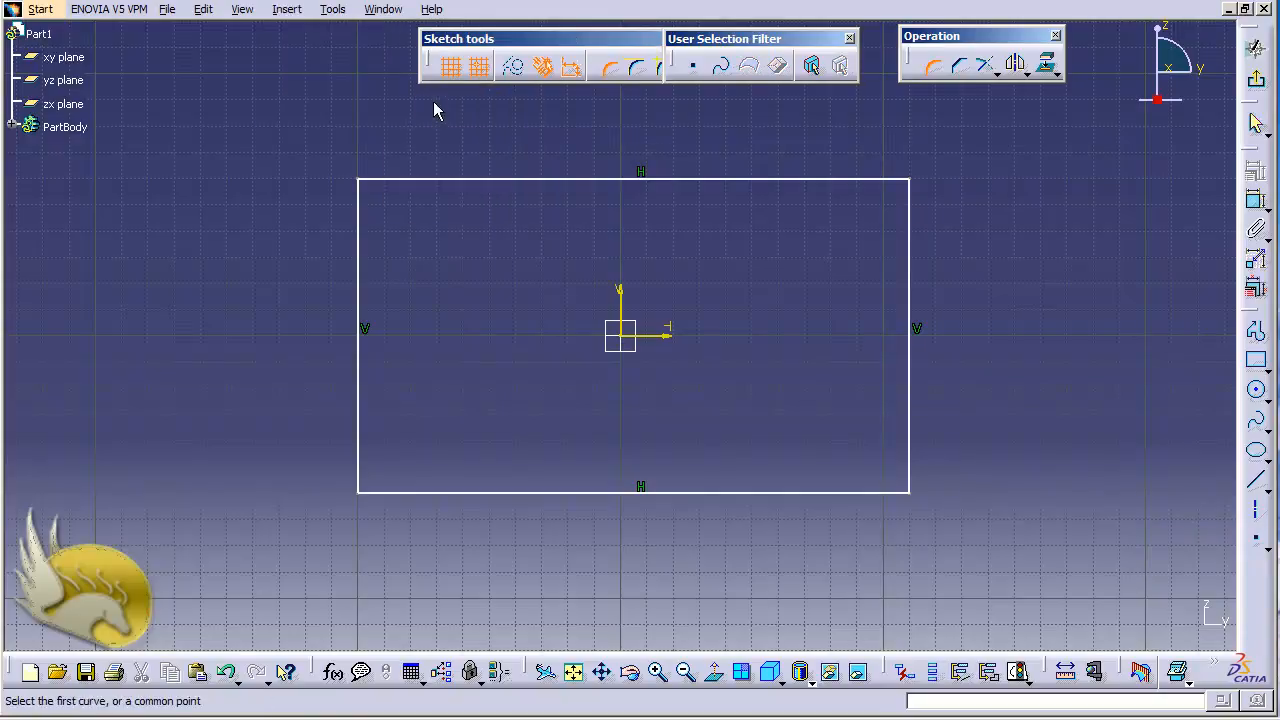
click(908, 380)
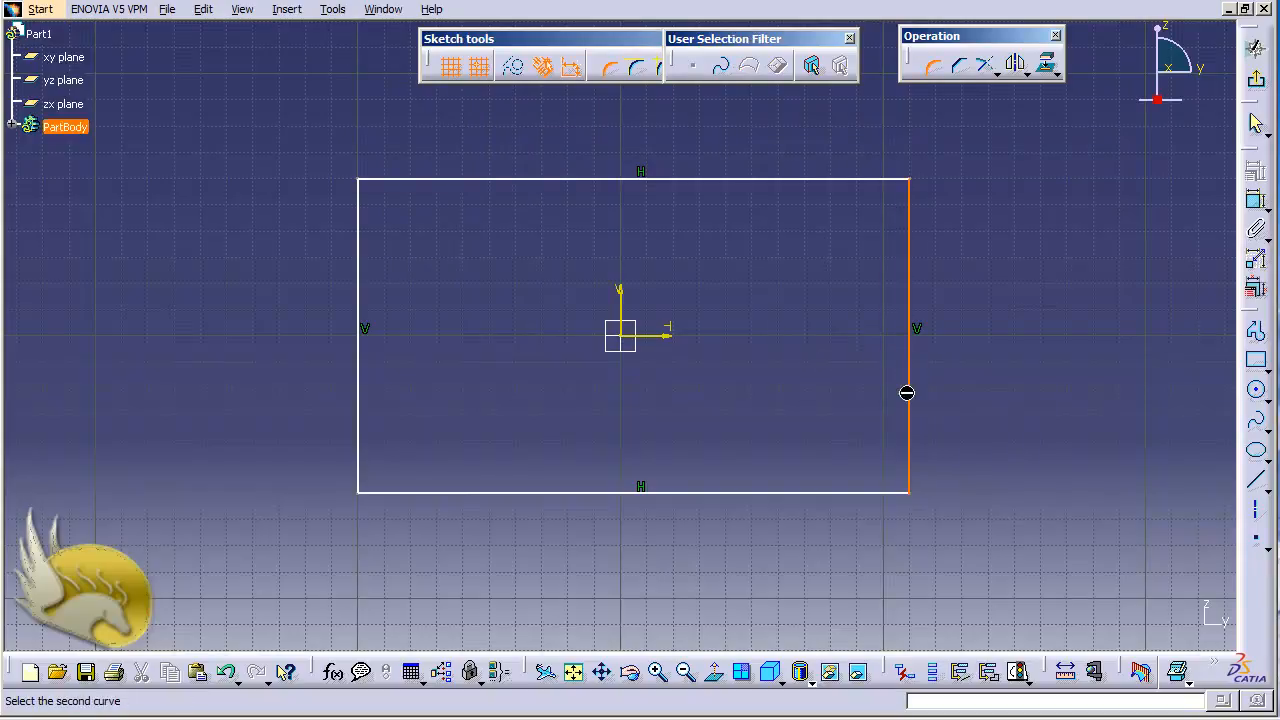
click(874, 493)
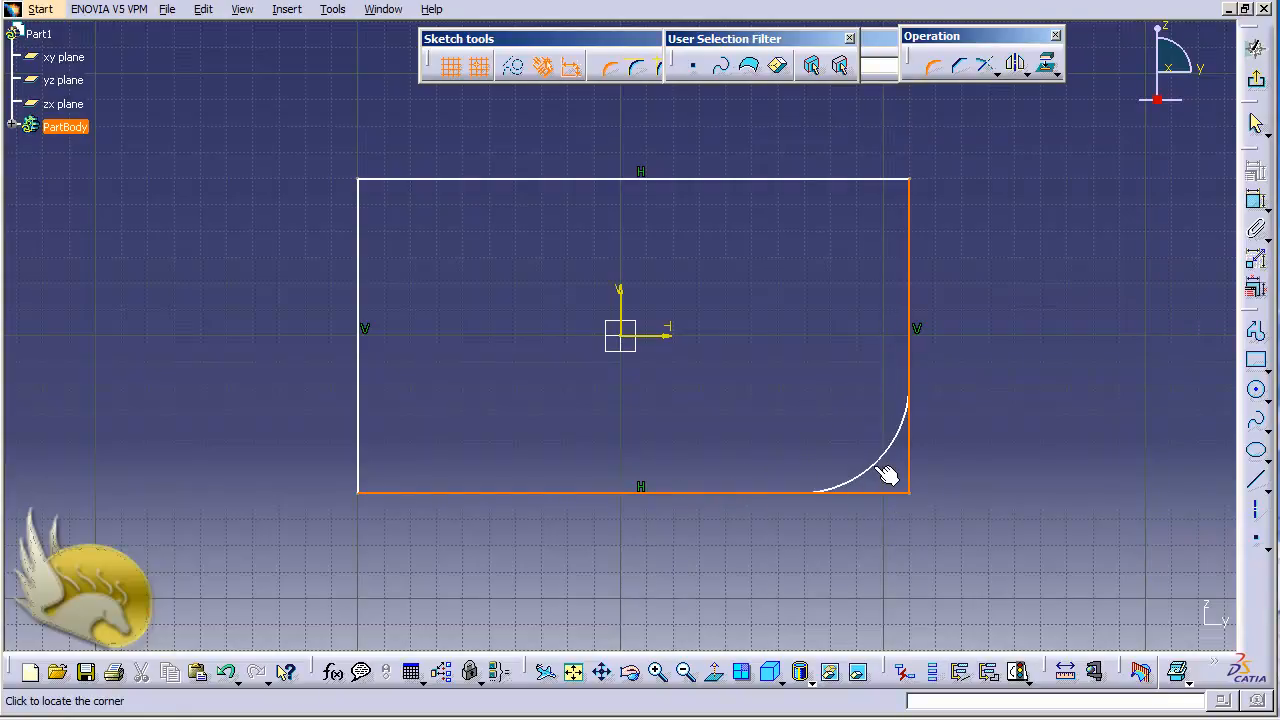
click(882, 465)
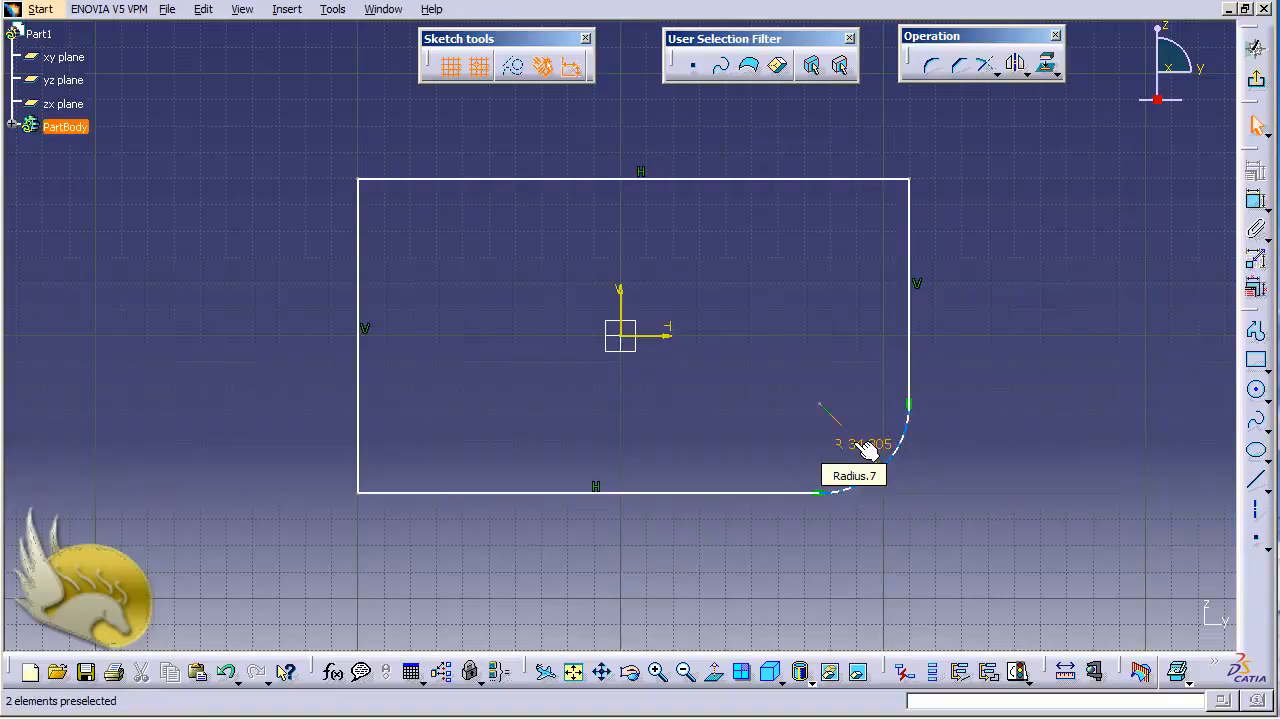
Set the rounded corner's radius to 25 mm
double_click(868, 450)
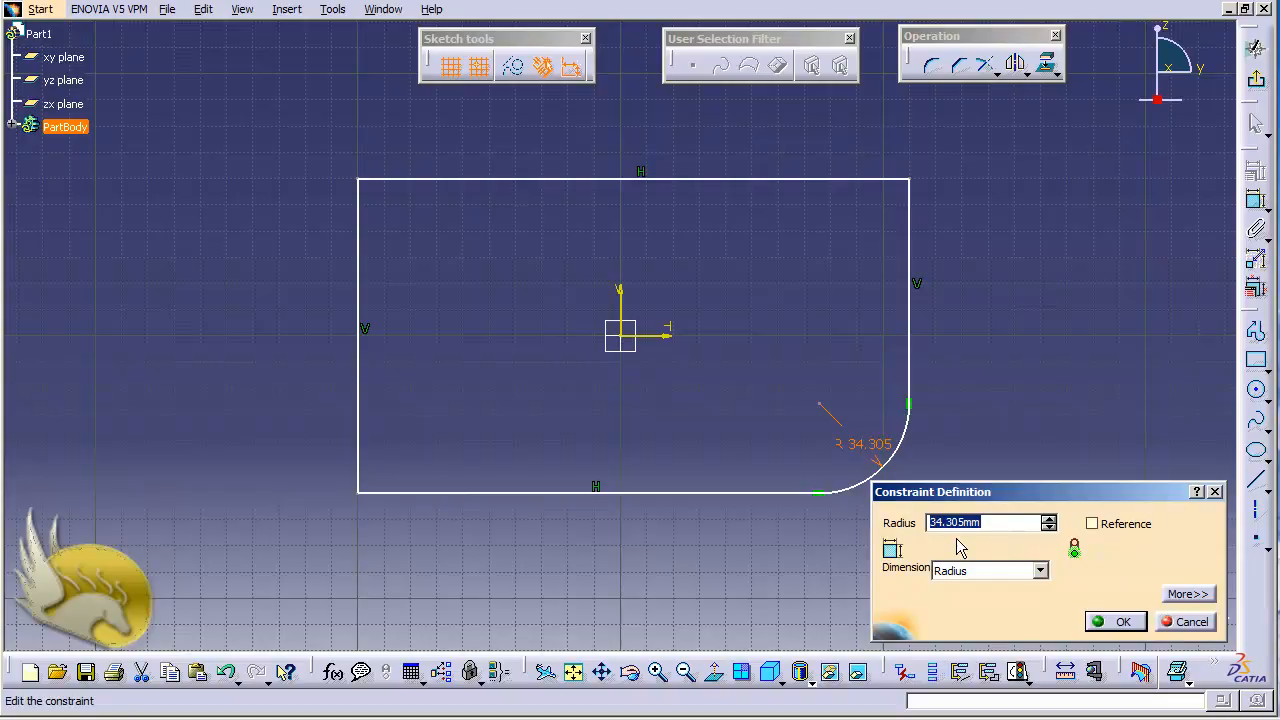
text(25)
key(Return)
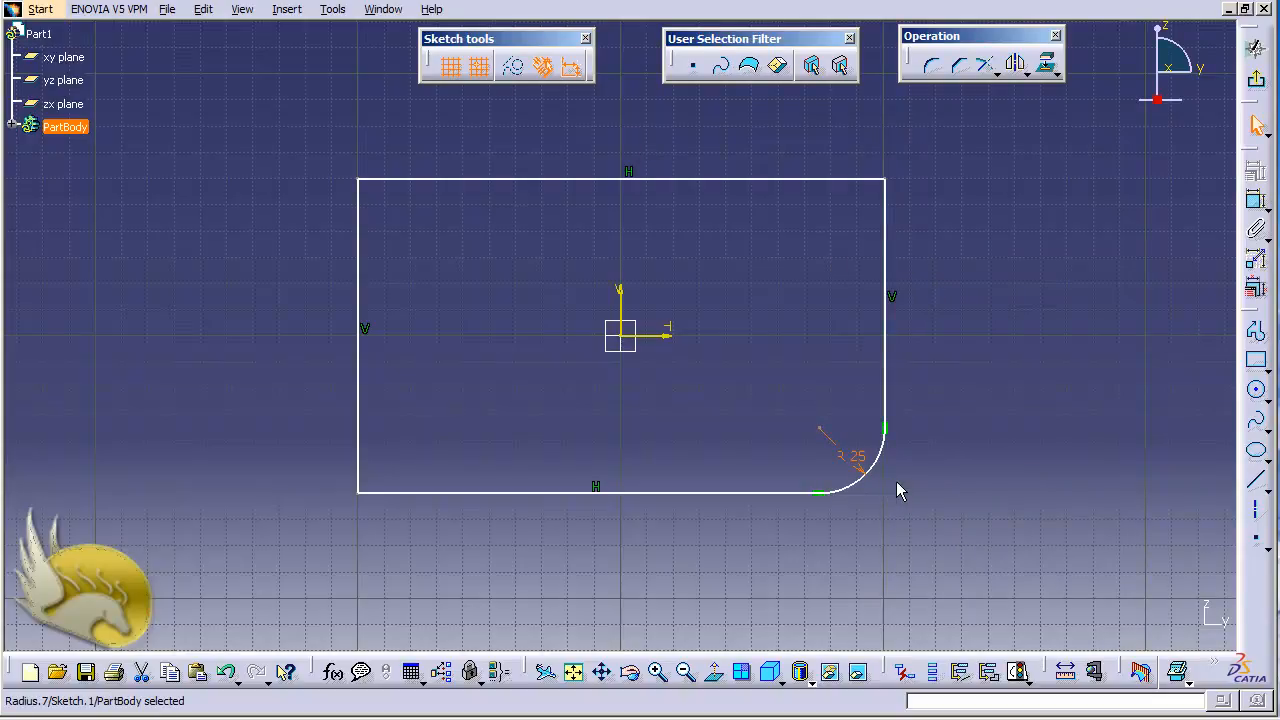
Chamfer the rectangle's lower-left corner at 45 degrees with a sloped edge about 35 mm long
click(960, 68)
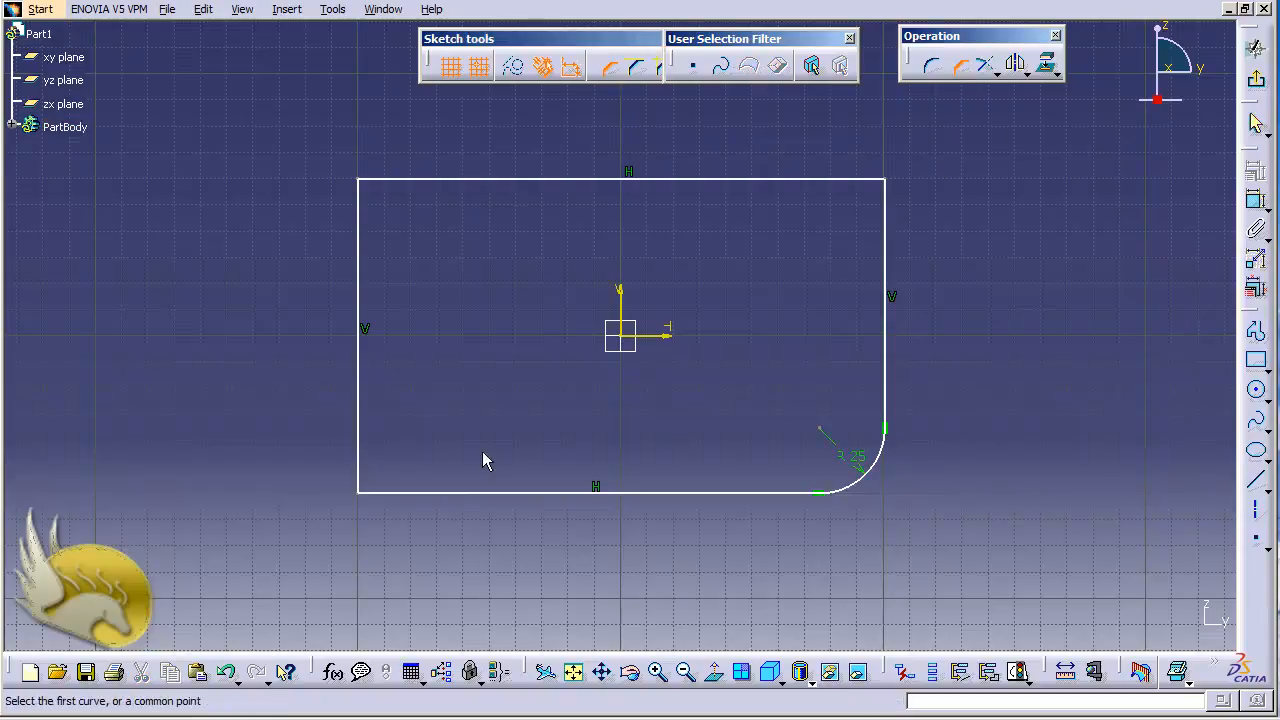
click(425, 492)
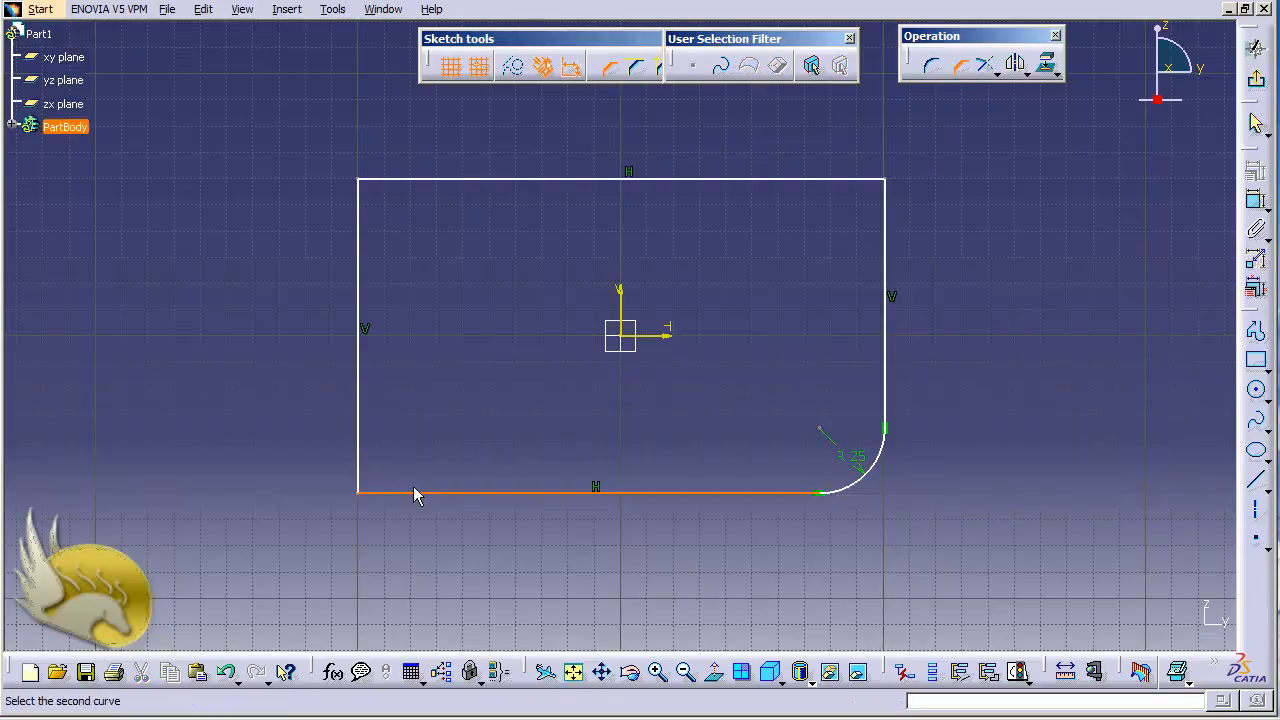
click(360, 433)
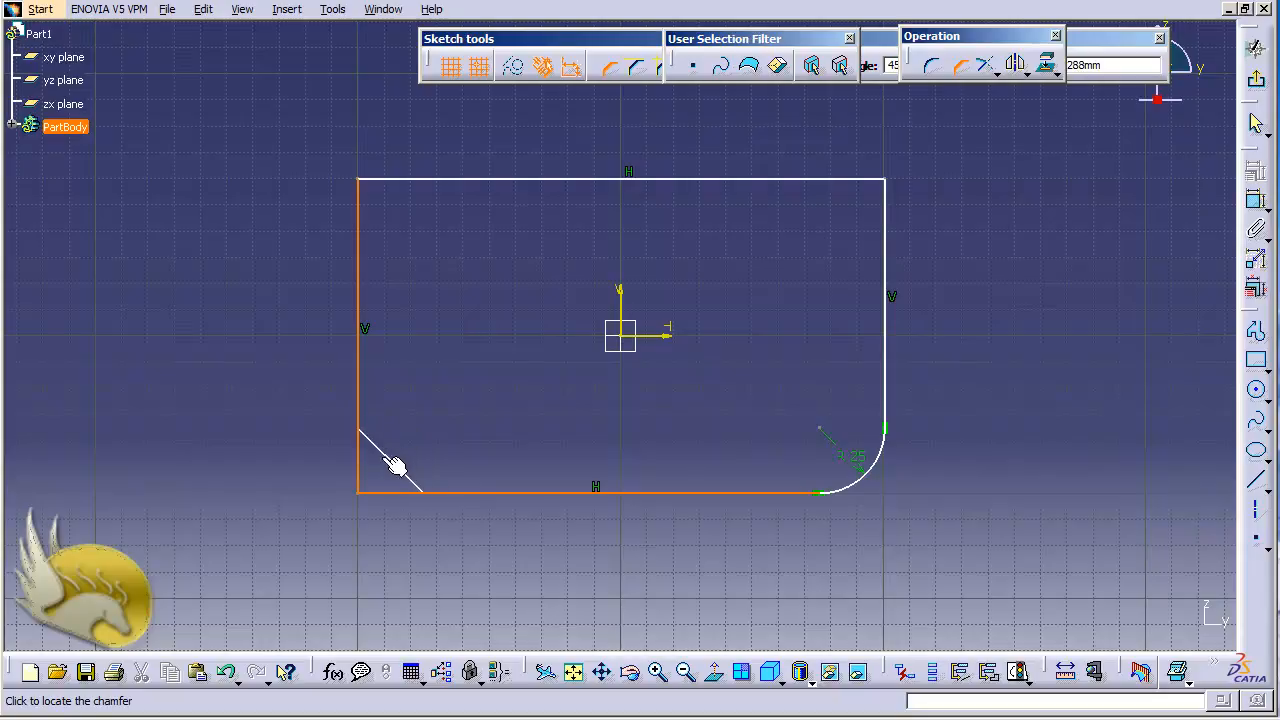
click(399, 461)
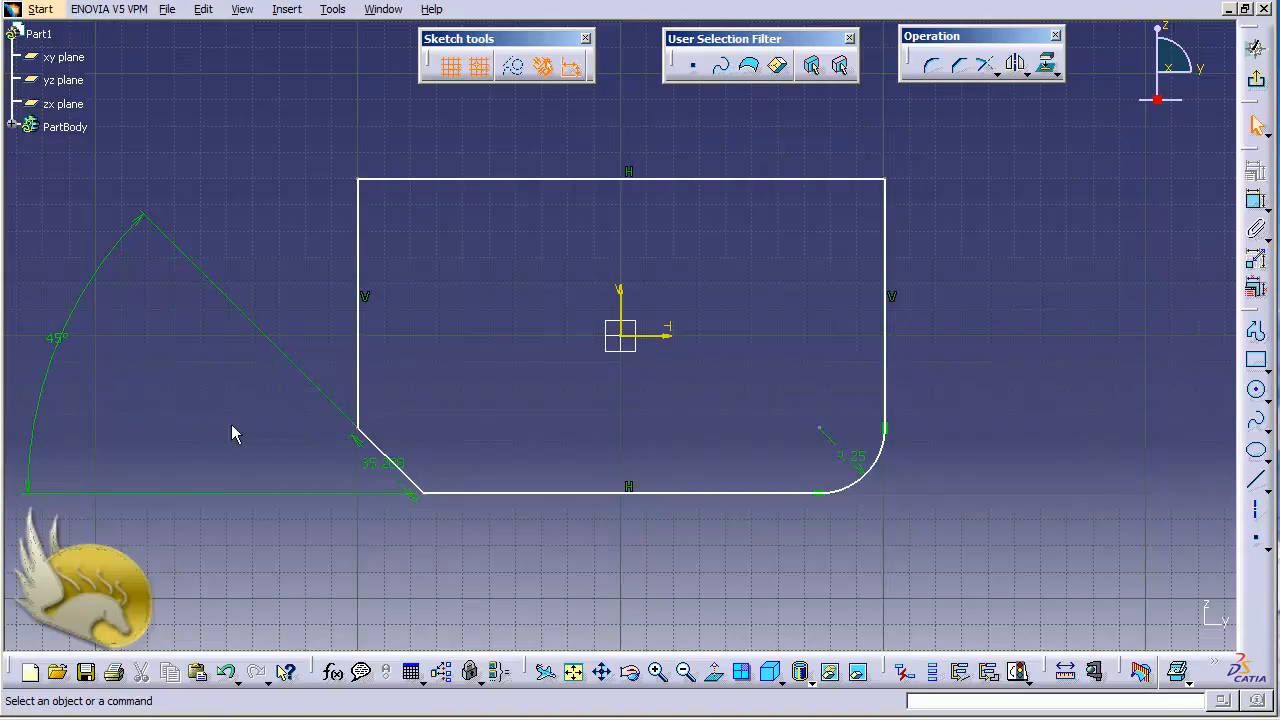
Set the chamfer's angle to 30 degrees and move the angle dimension close to the chamfered corner
double_click(57, 337)
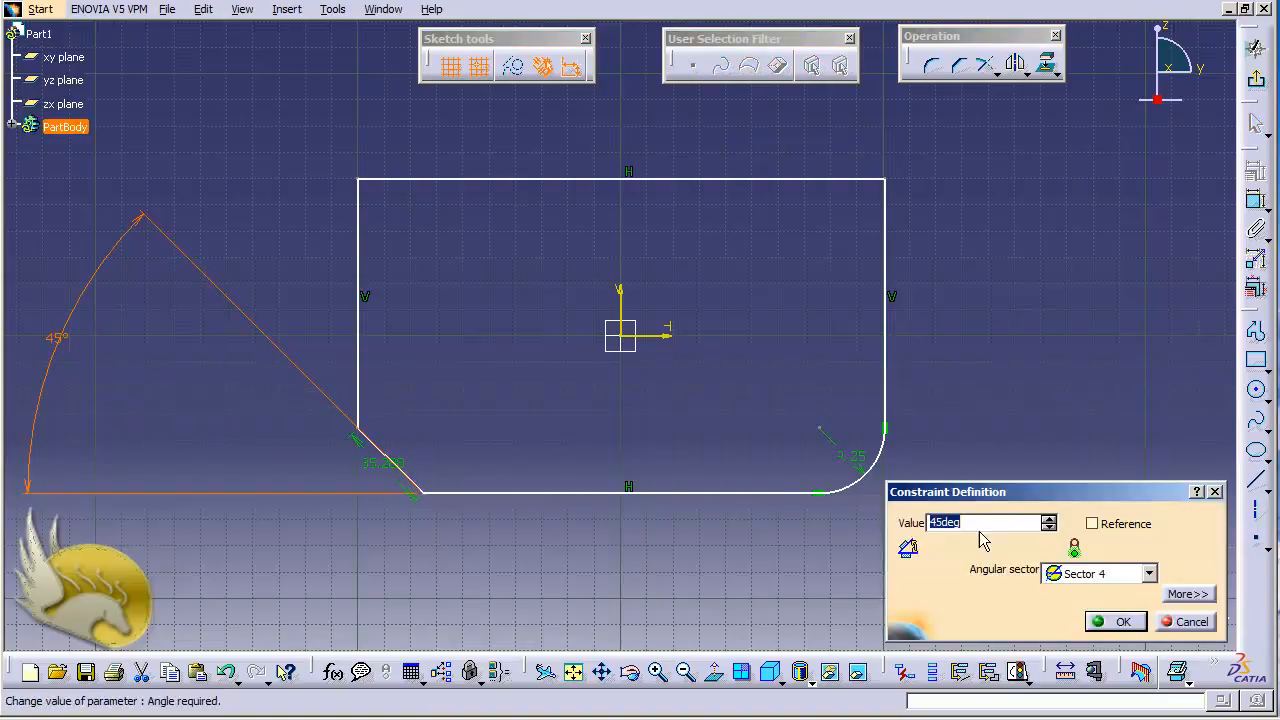
text(30)
key(Return)
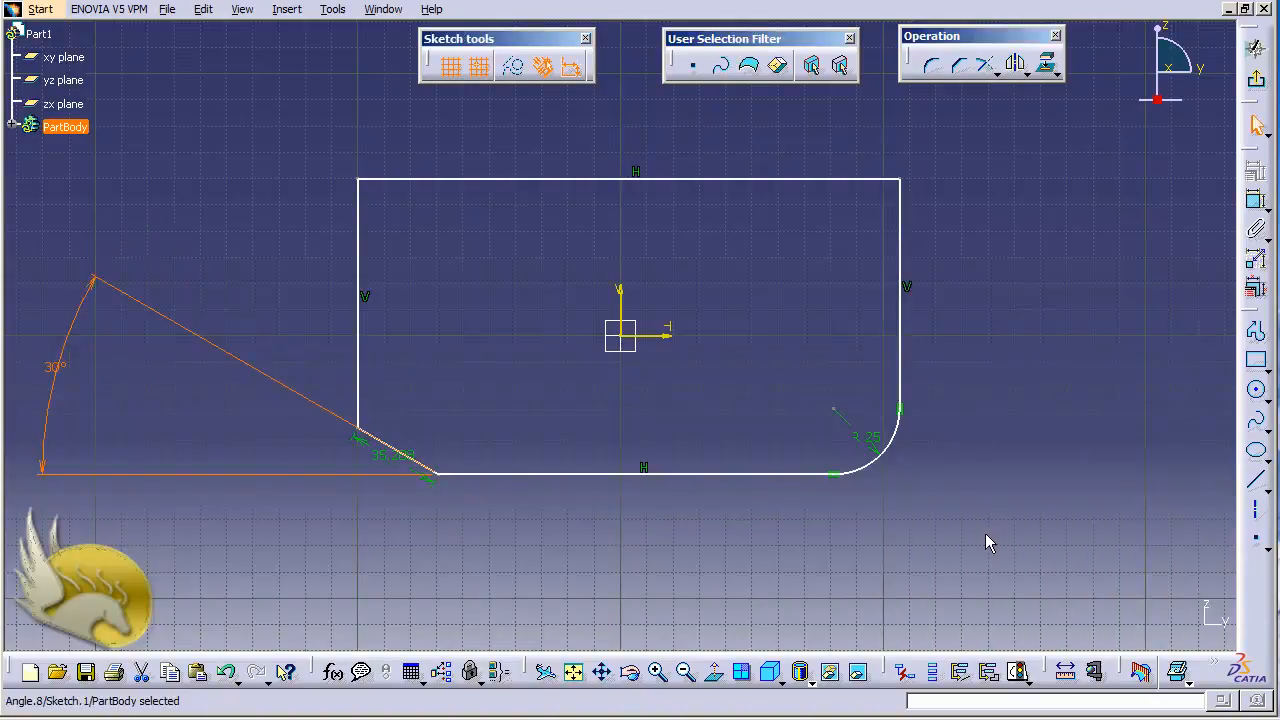
drag(63, 392, 322, 462)
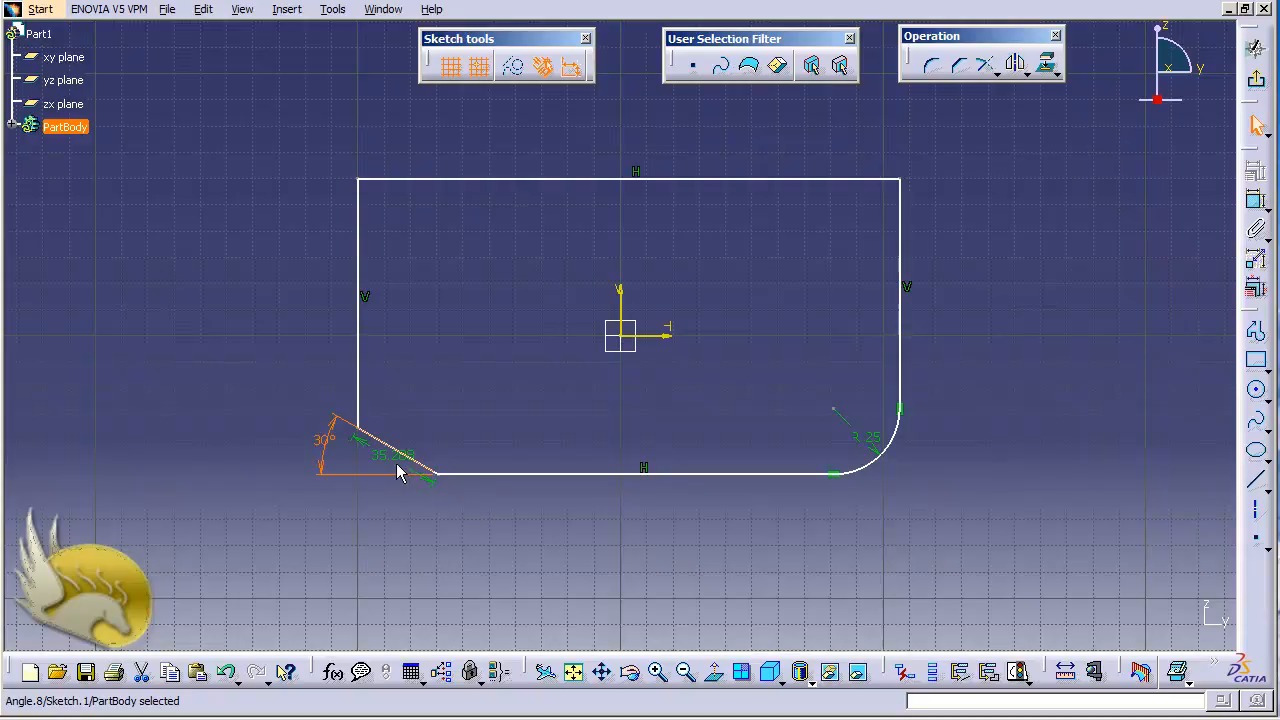
Move the chamfer's length dimension outside the profile and set the length to 20 mm
drag(389, 457, 364, 503)
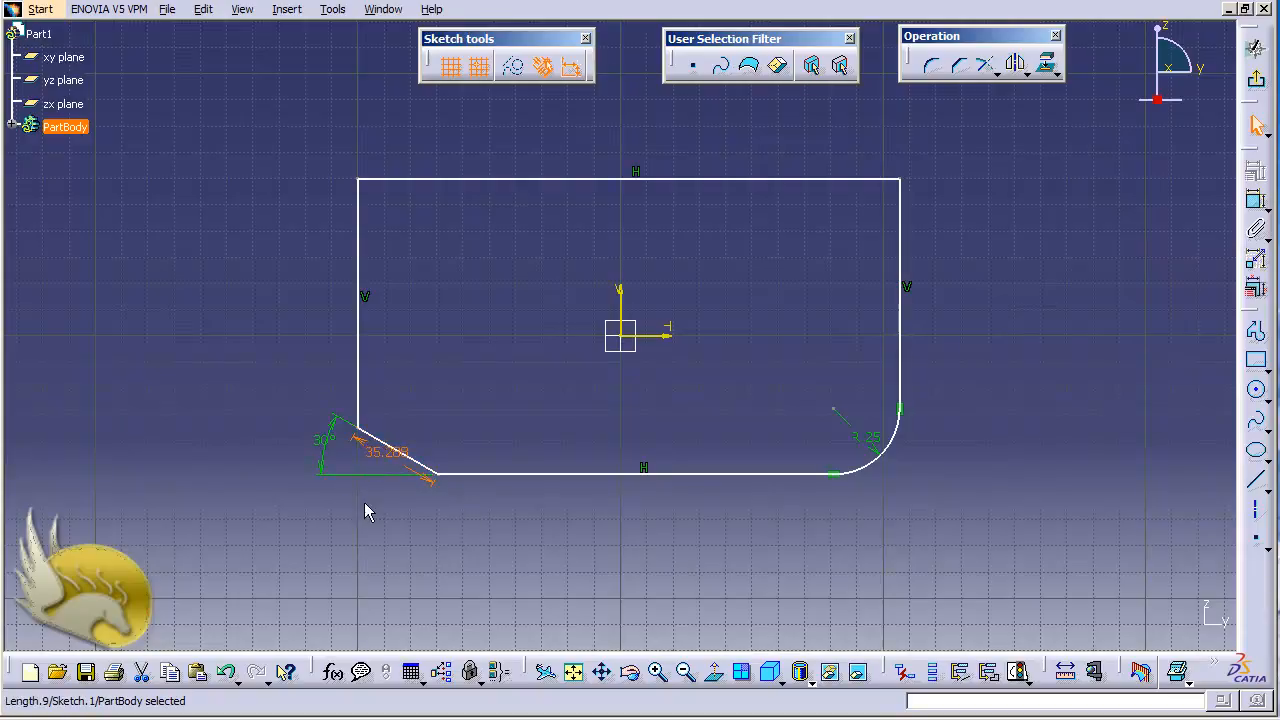
drag(420, 471, 360, 554)
double_click(377, 537)
text(20)
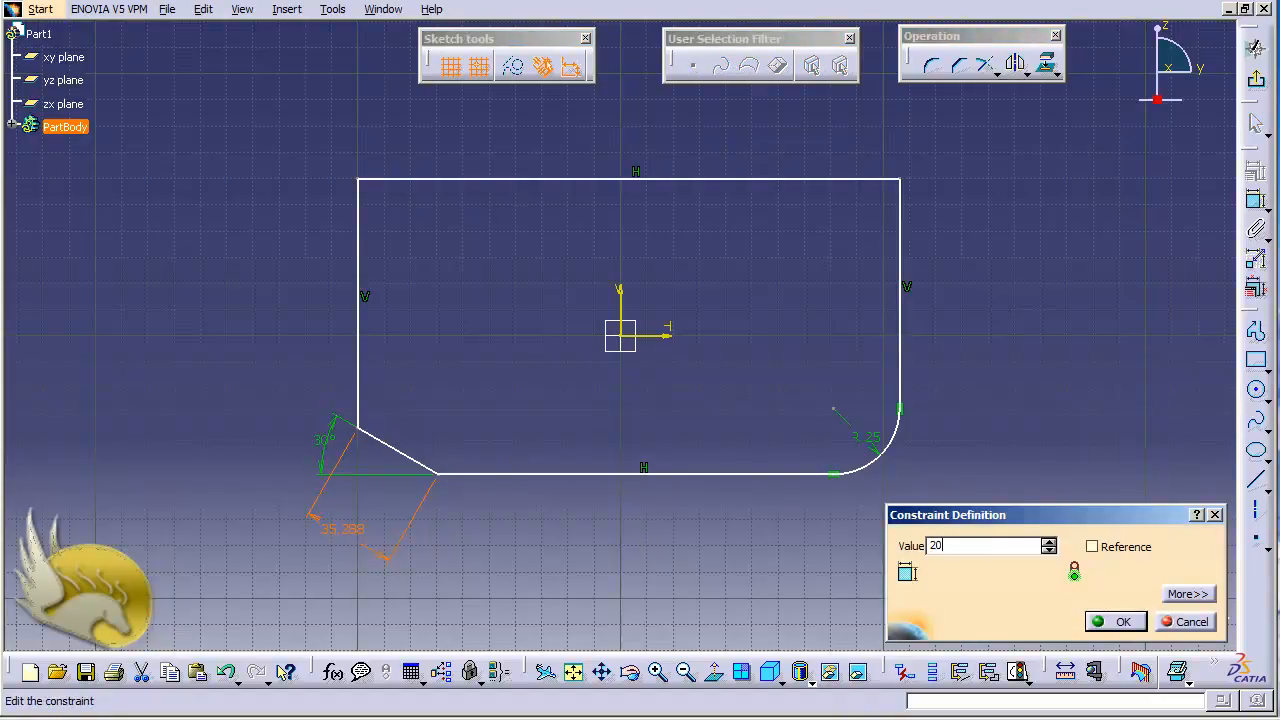
key(Return)
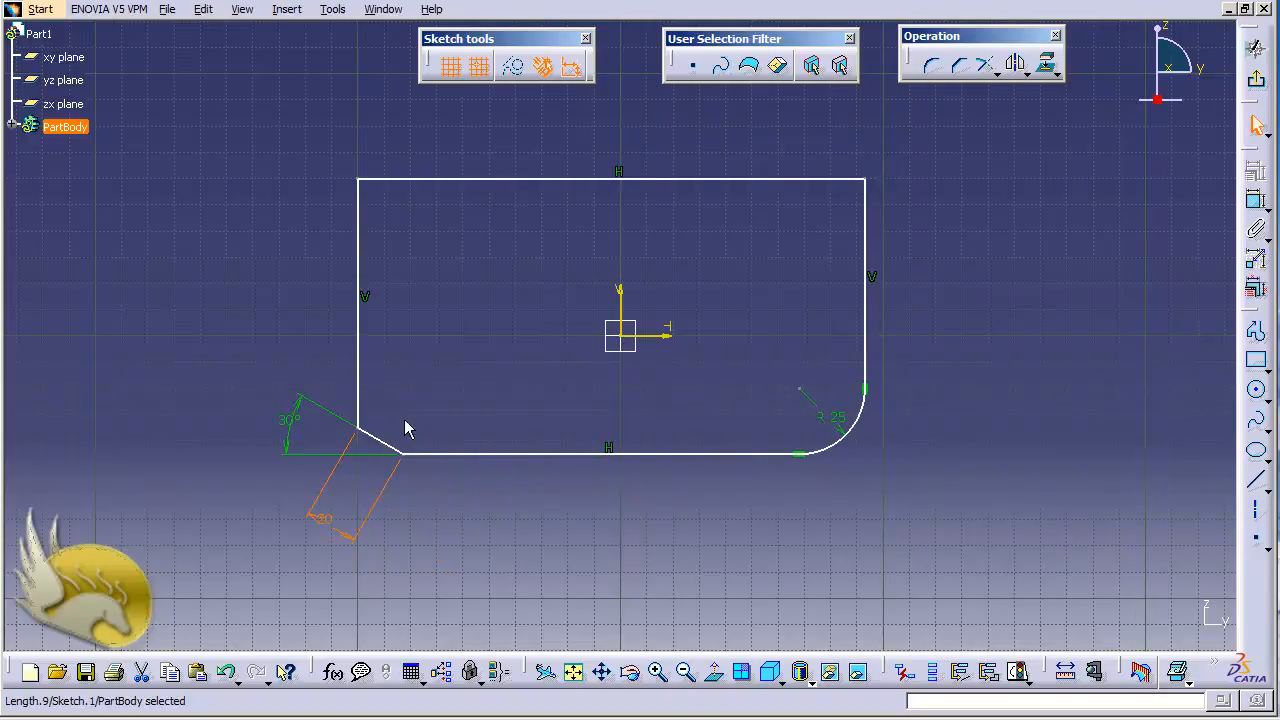
click(440, 403)
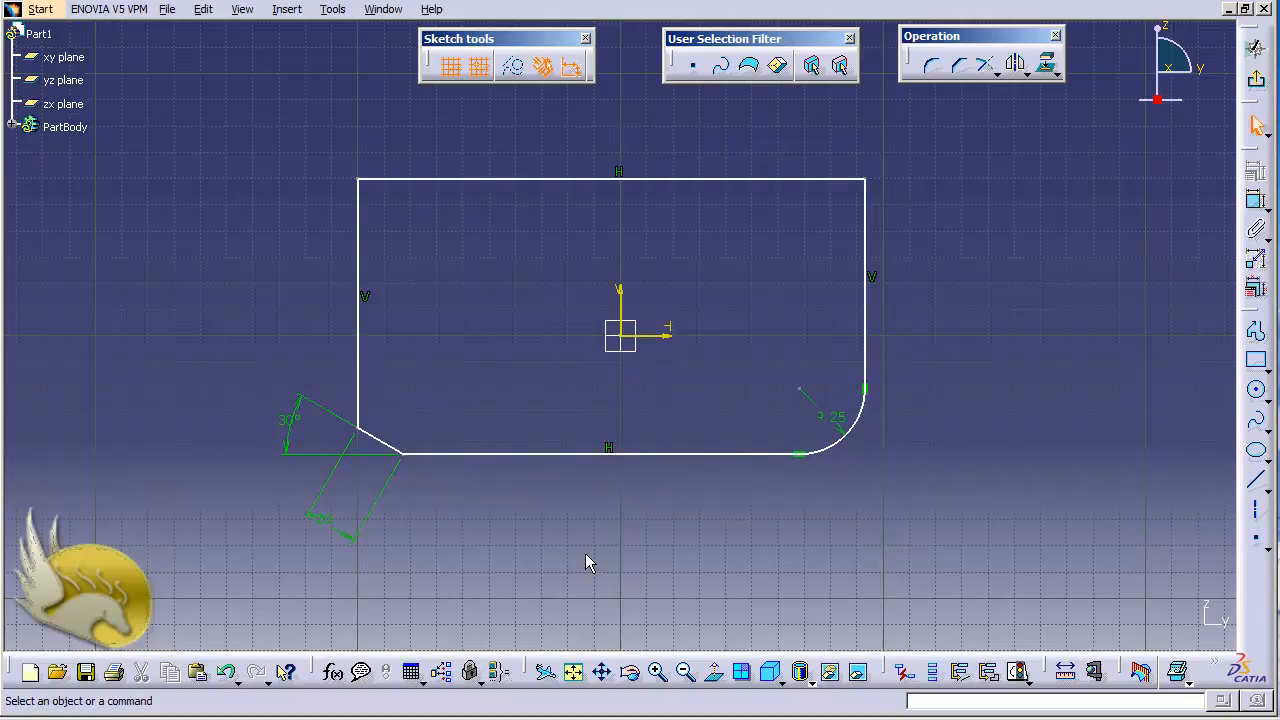
Bring the empty sketch area beside the profile's rounded corner into view
key(ctrl+Left)
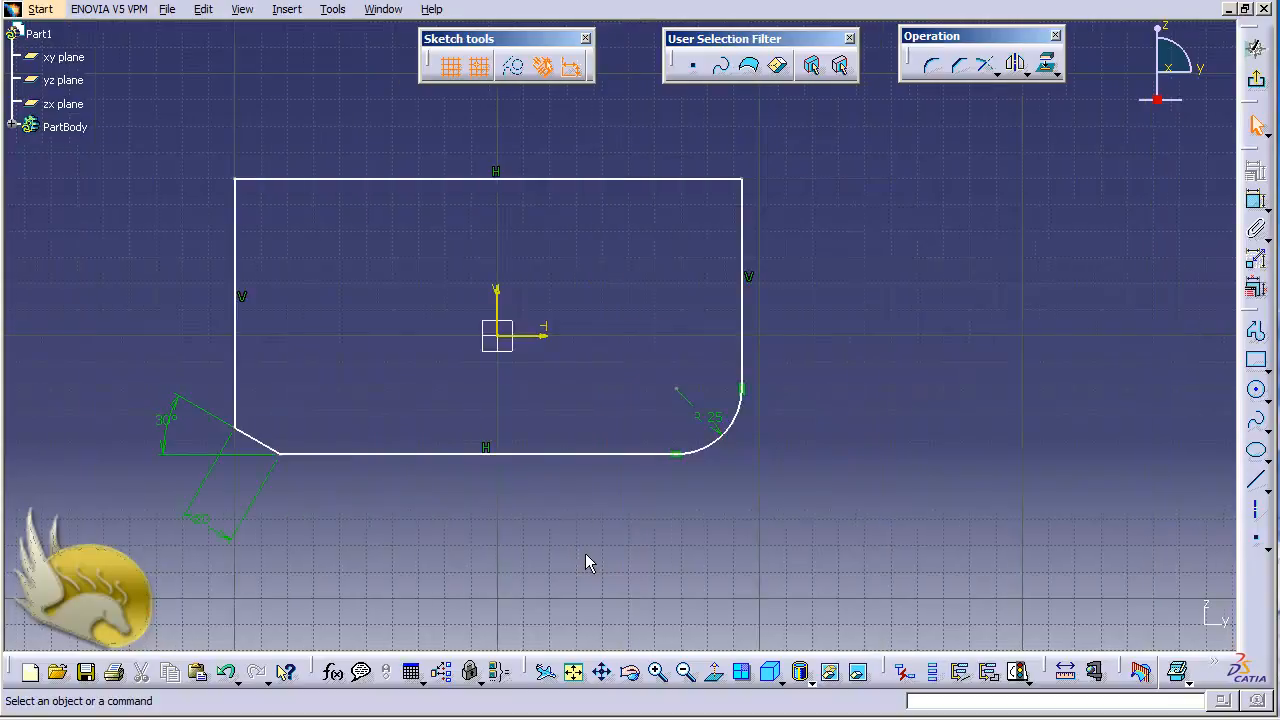
key(ctrl+Left)
key(ctrl+Left)
key(ctrl+Left)
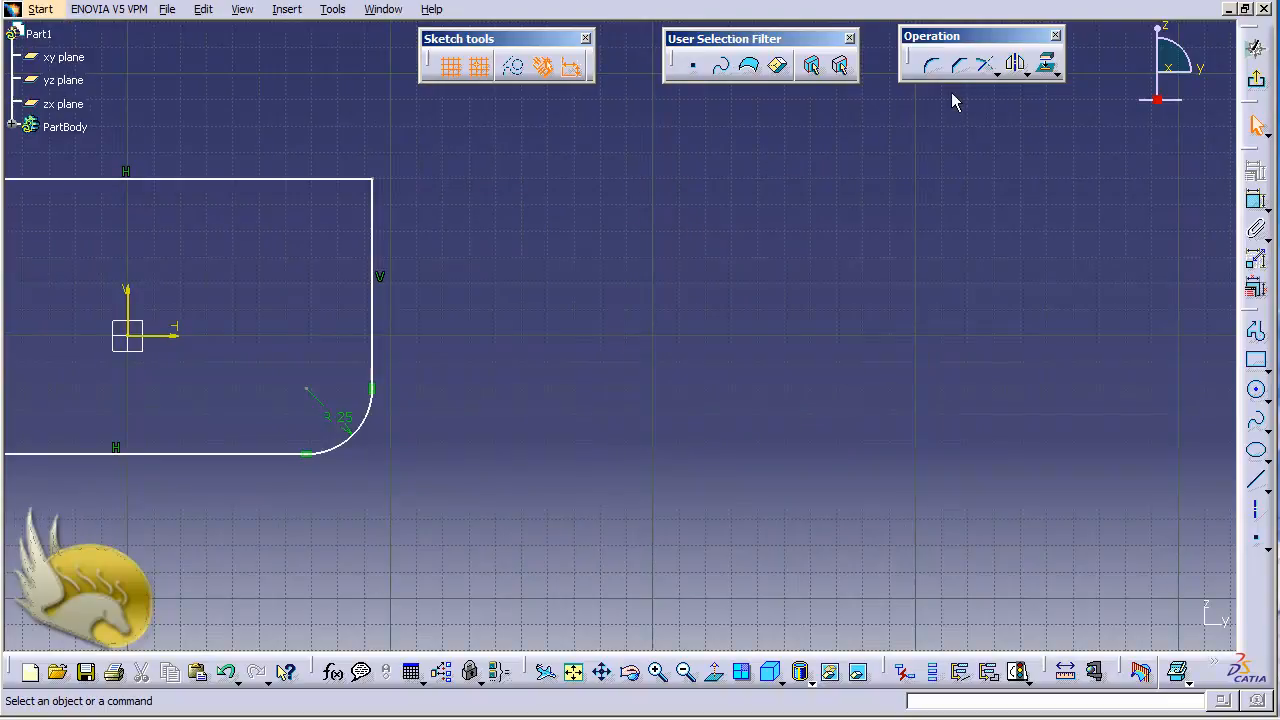
click(286, 12)
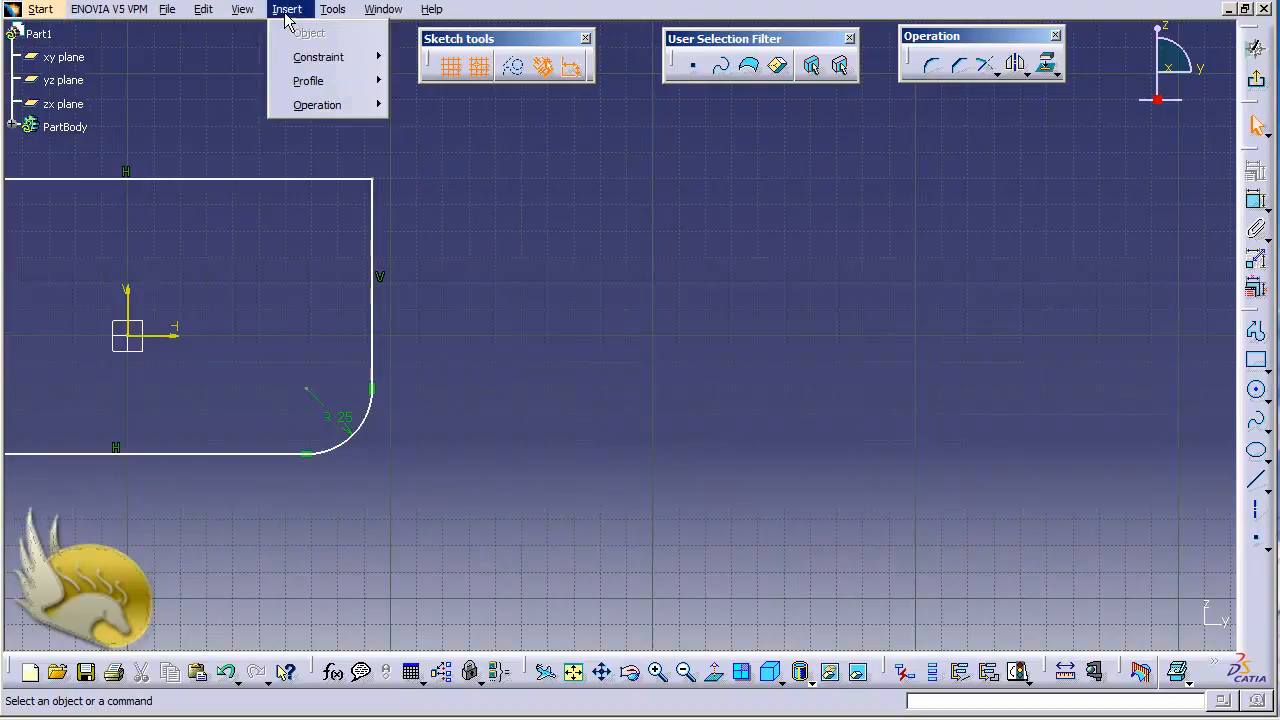
mouse_move(322, 106)
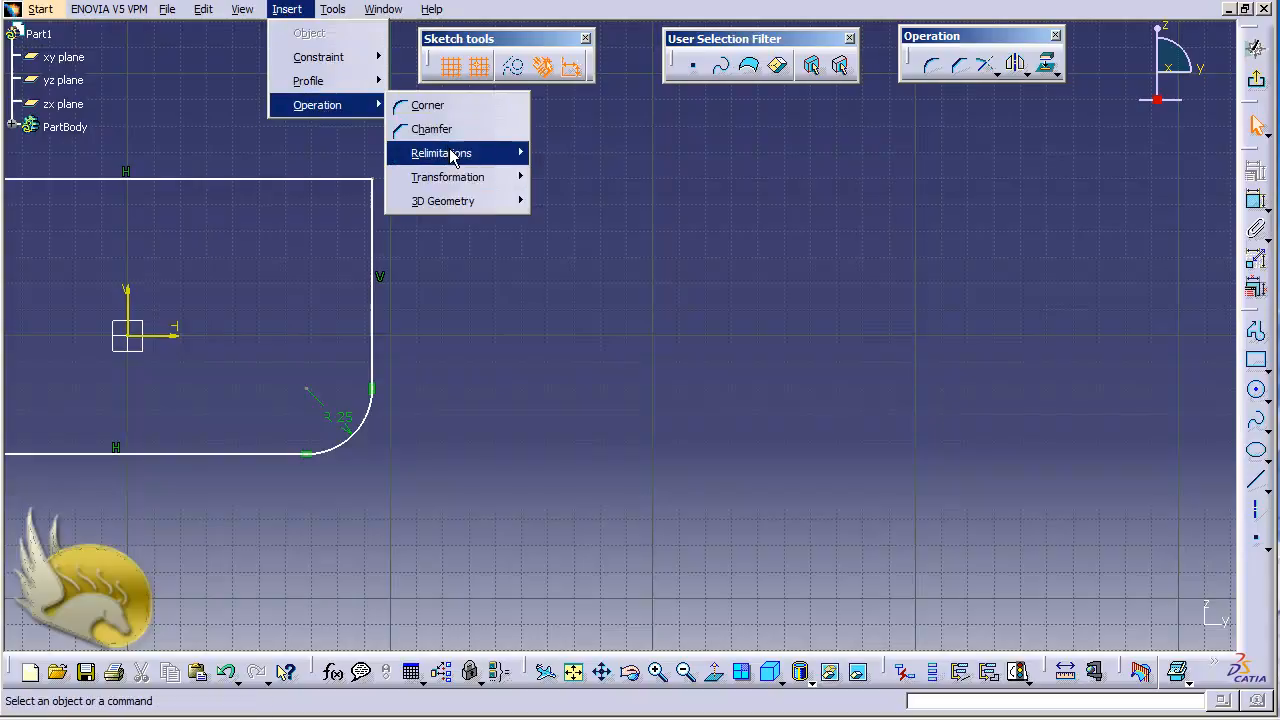
mouse_move(452, 155)
mouse_move(474, 180)
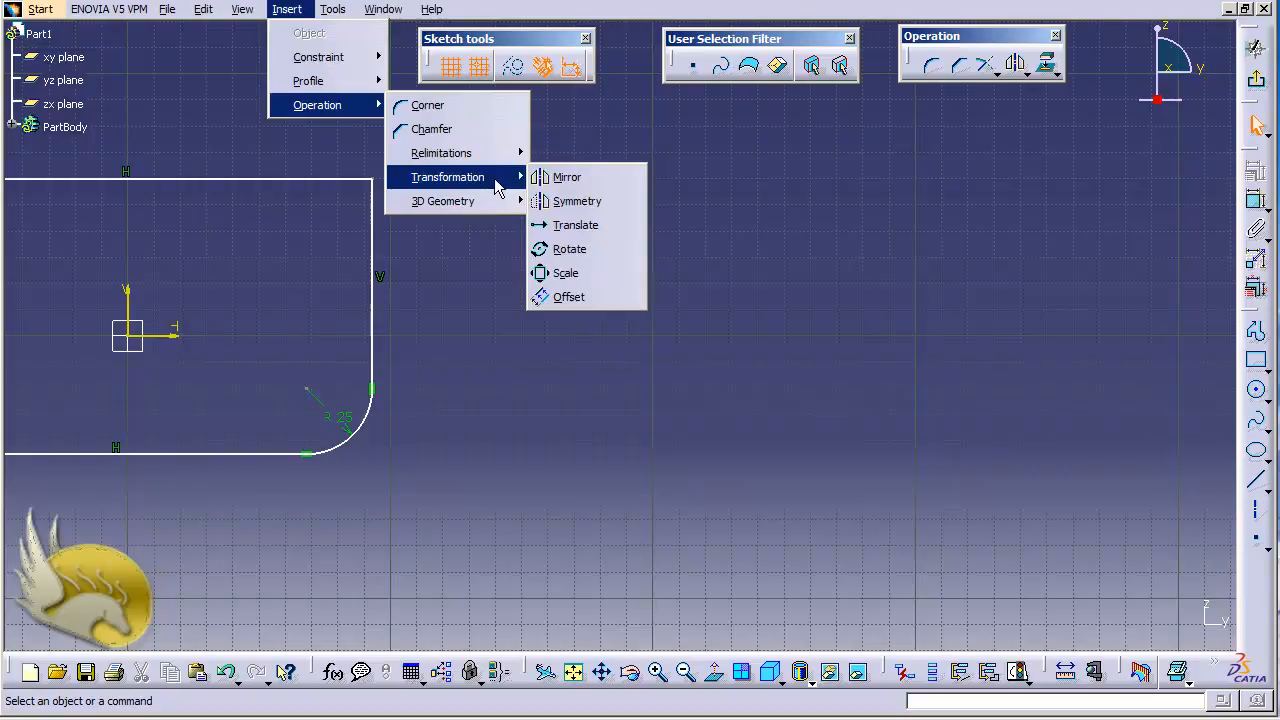
click(708, 236)
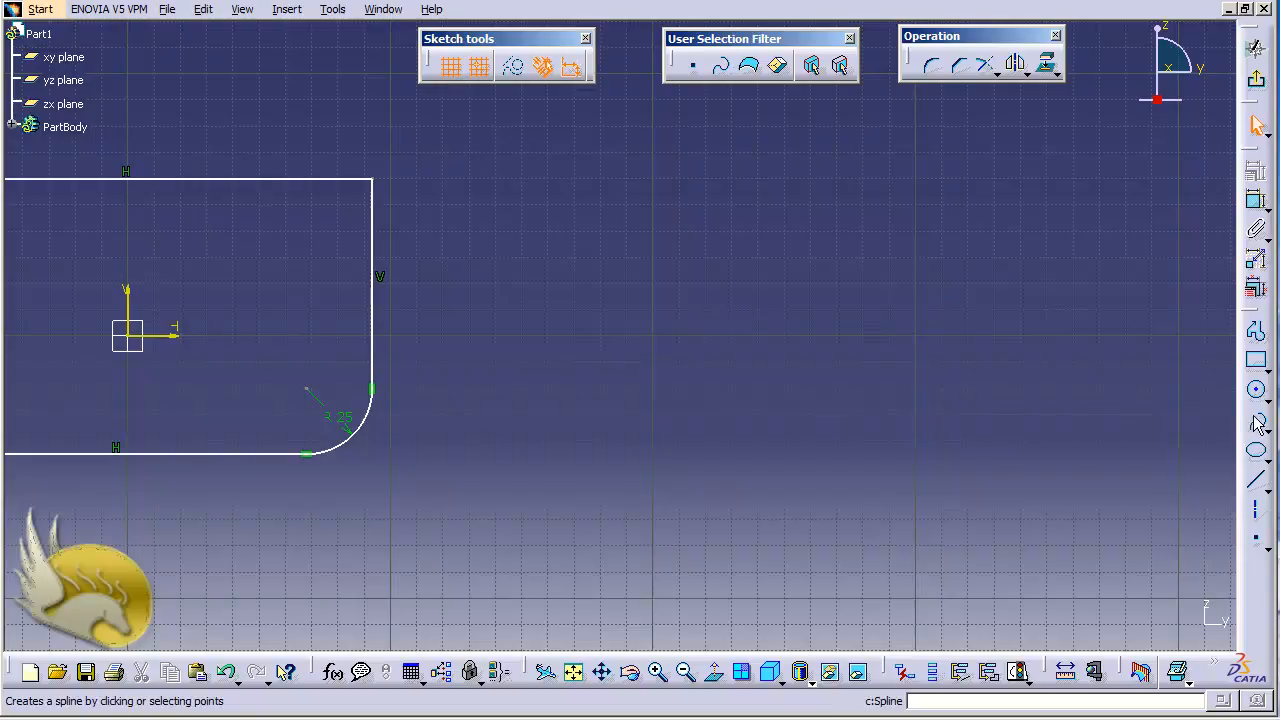
Draw a slightly rising axis line in the empty area to the right of the rounded profile
click(1259, 515)
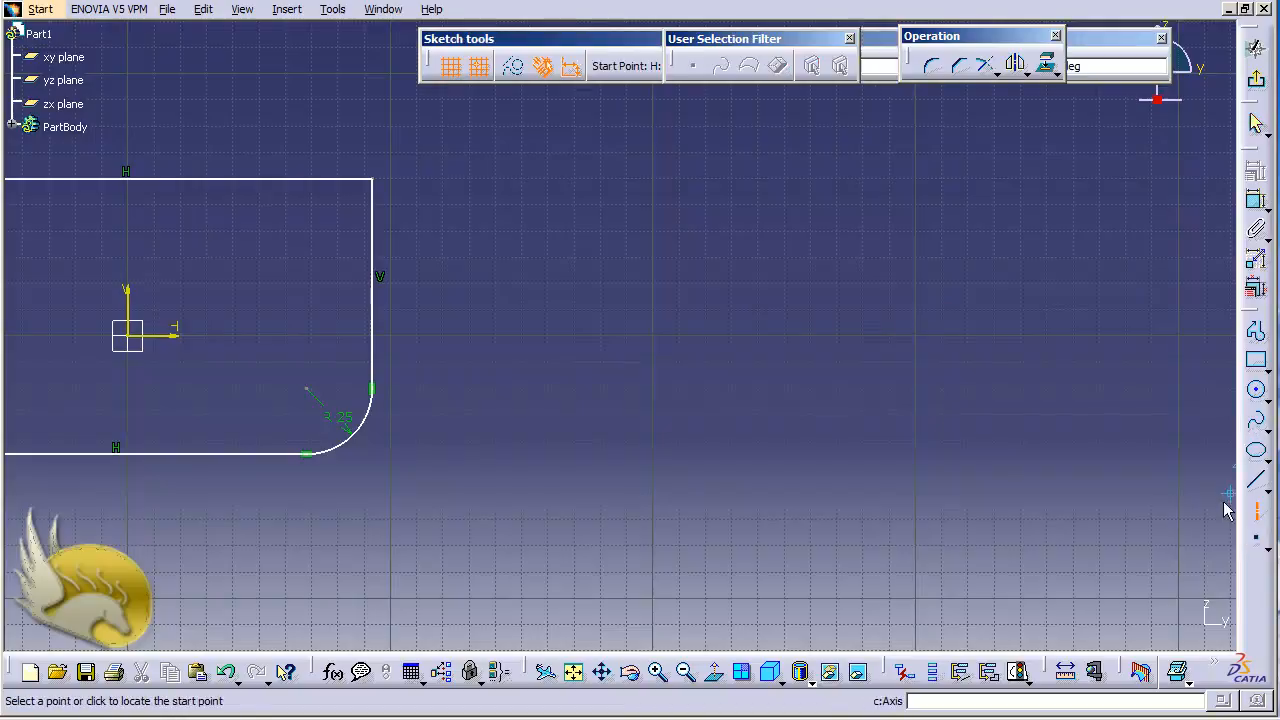
click(626, 311)
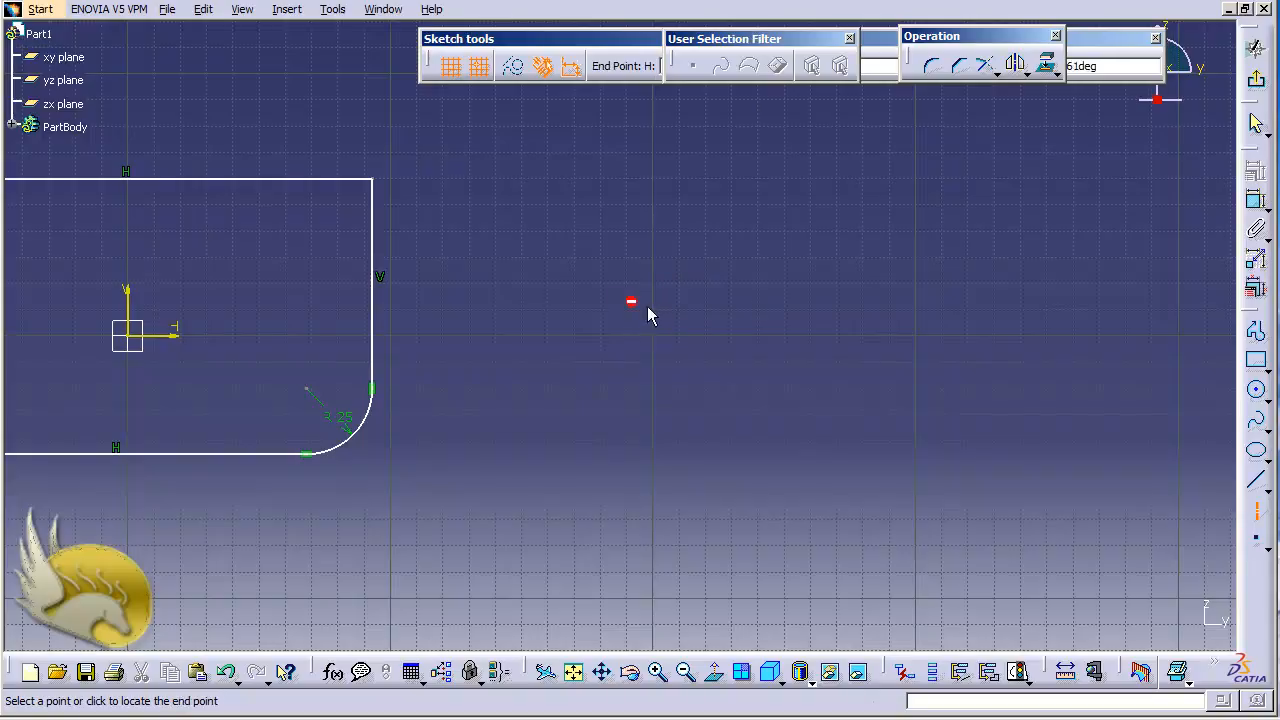
click(968, 258)
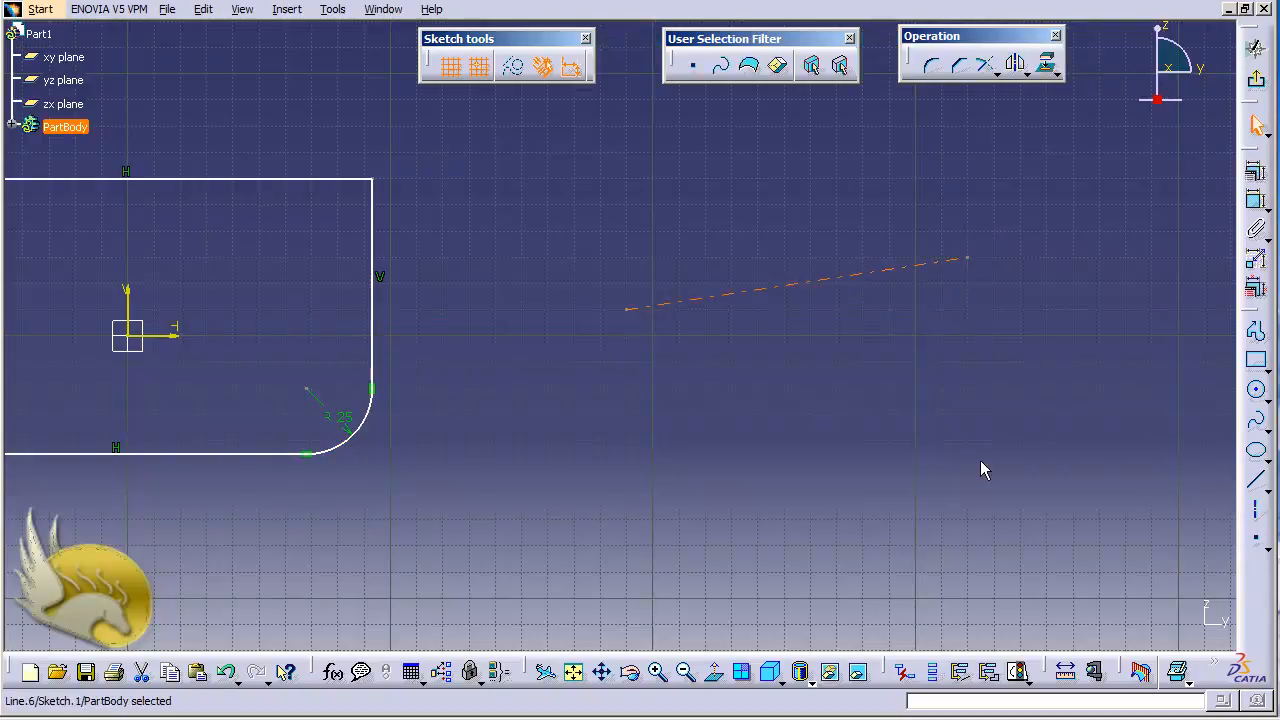
click(850, 432)
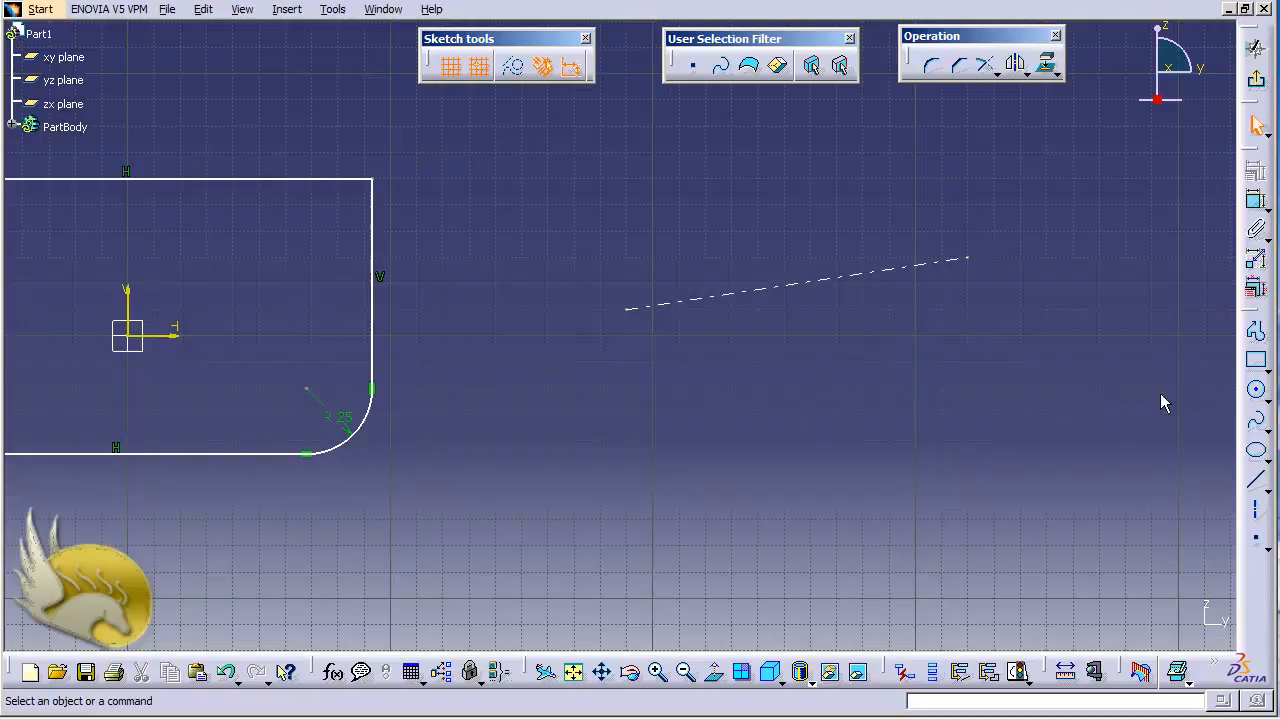
Draw a centre-point arc bulging up toward the axis from below, starting at about H 300, V -10 and ending level with its centre
click(1265, 401)
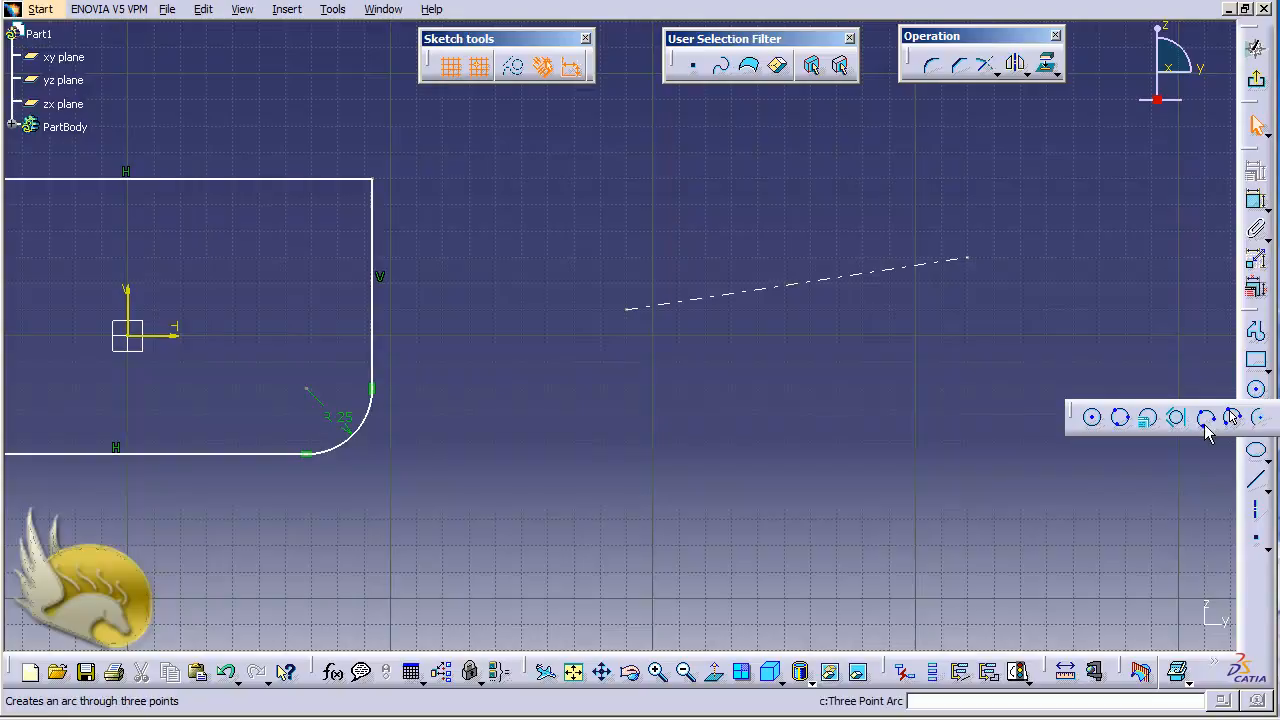
click(1257, 420)
click(812, 416)
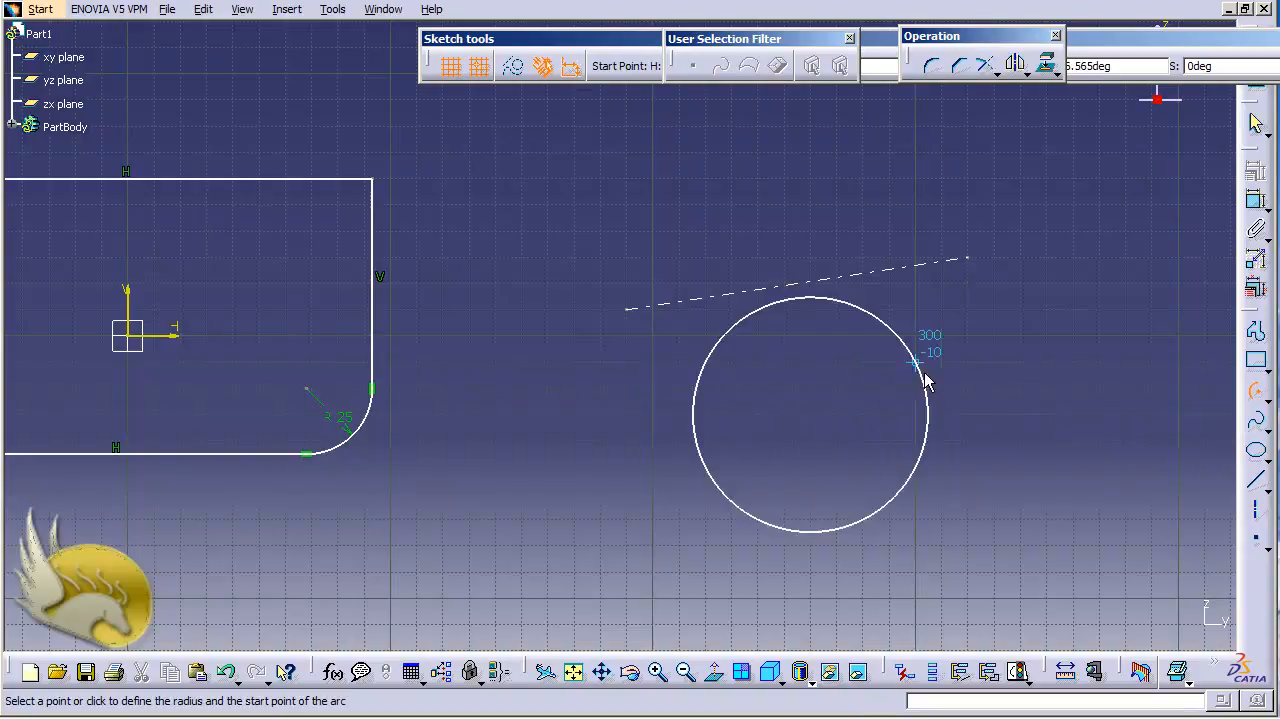
click(922, 377)
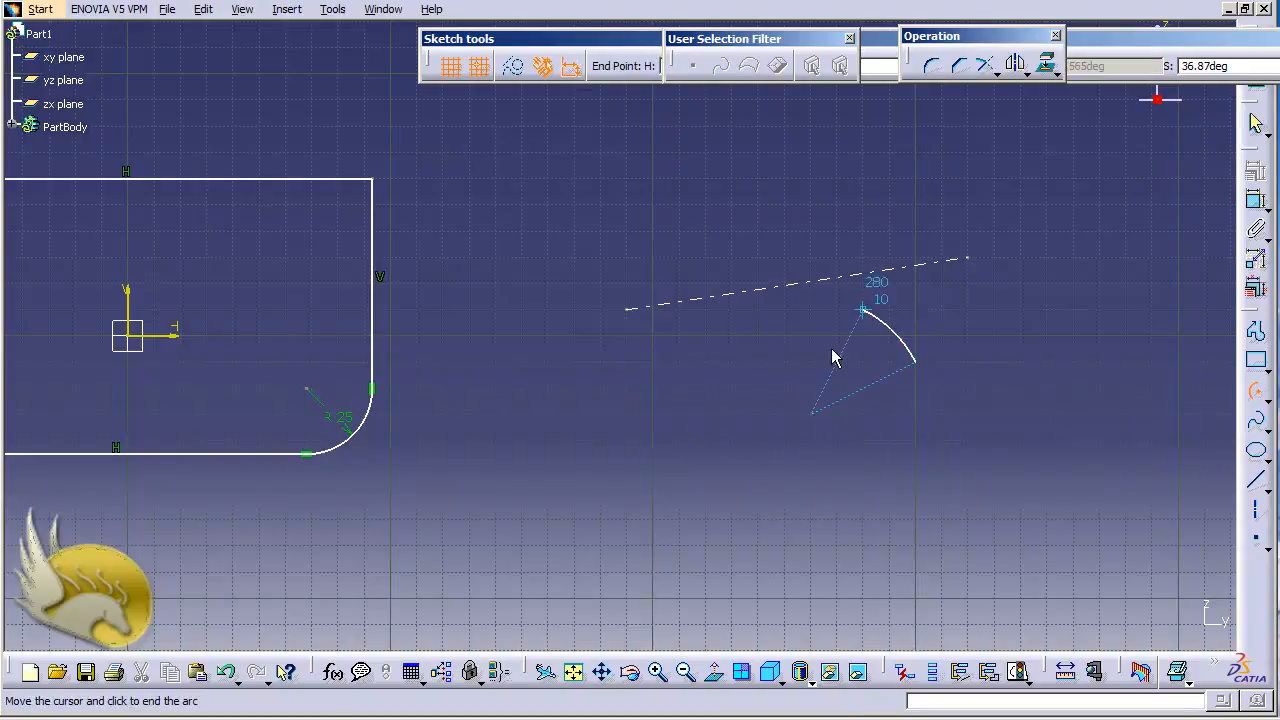
click(731, 421)
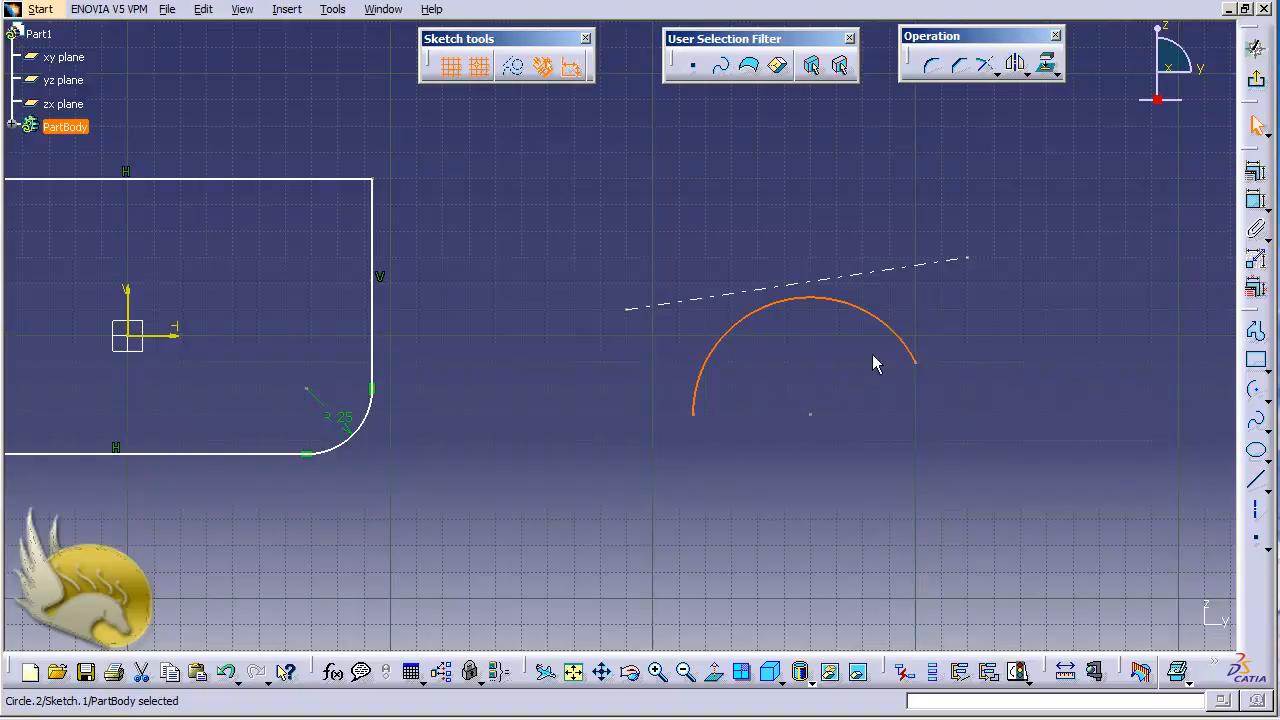
Mirror the arc about the slightly rising axis line, keeping the original arc
click(286, 10)
mouse_move(330, 105)
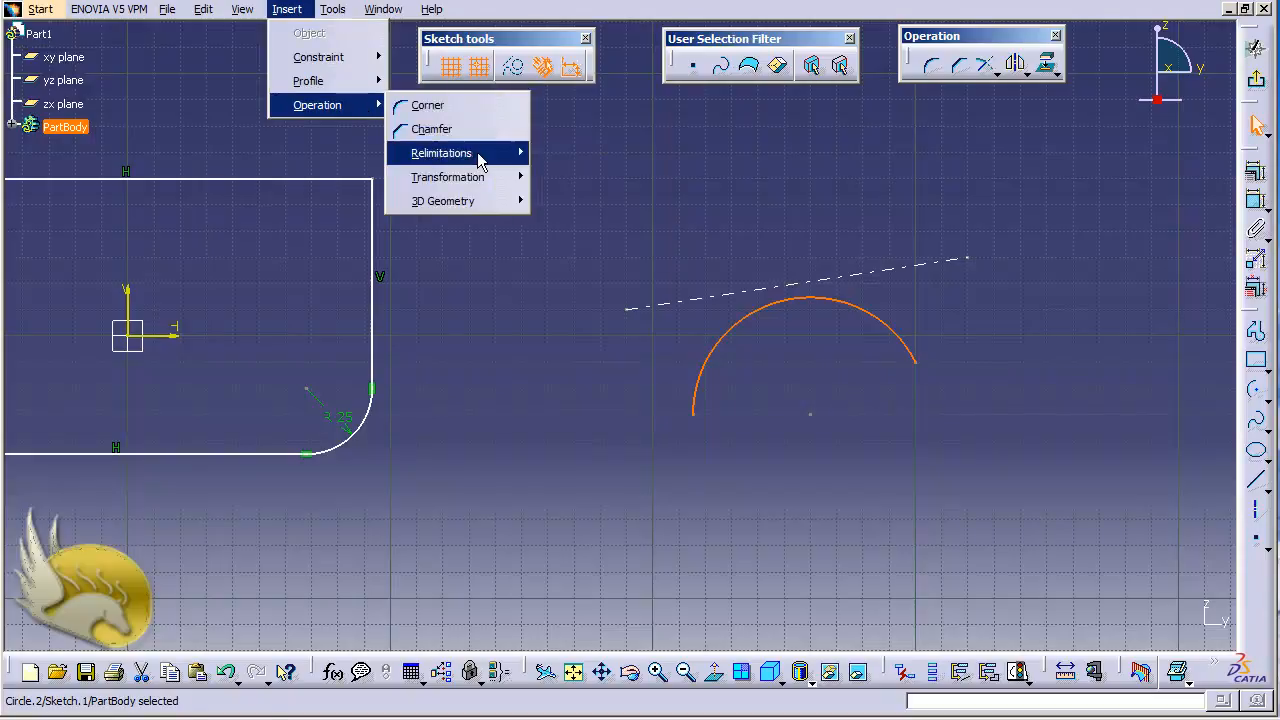
mouse_move(486, 176)
click(545, 181)
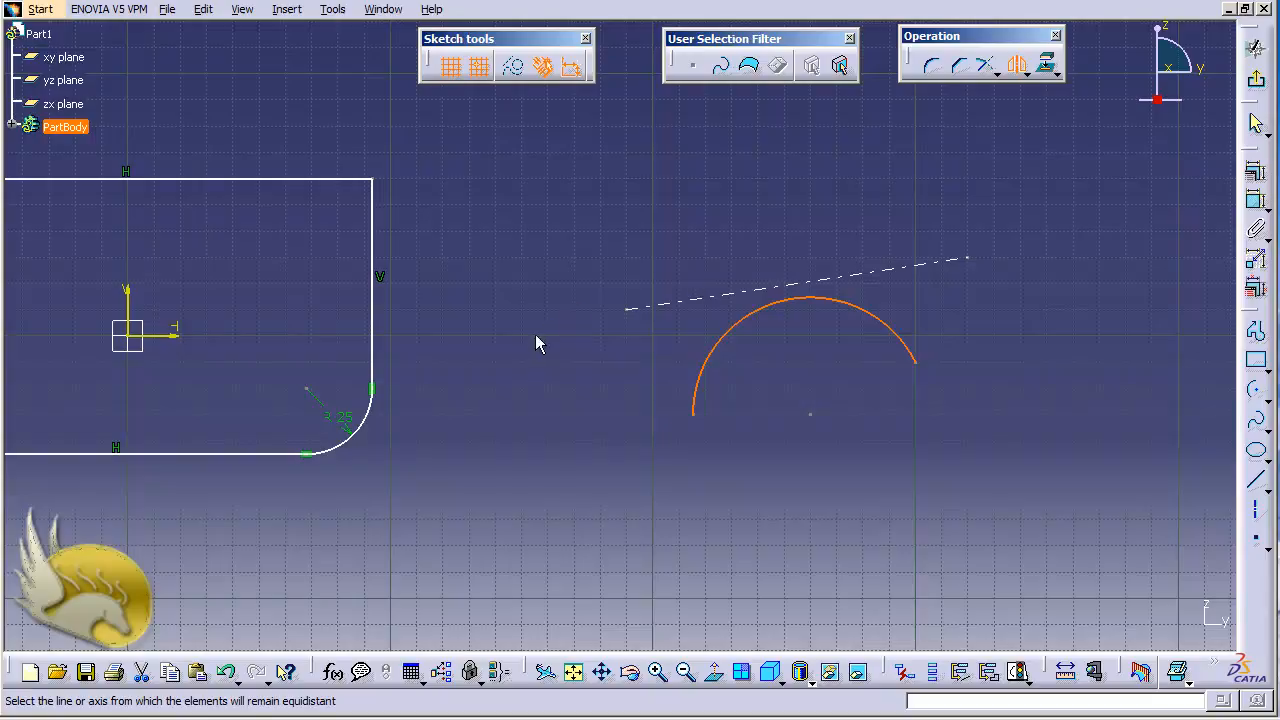
click(640, 308)
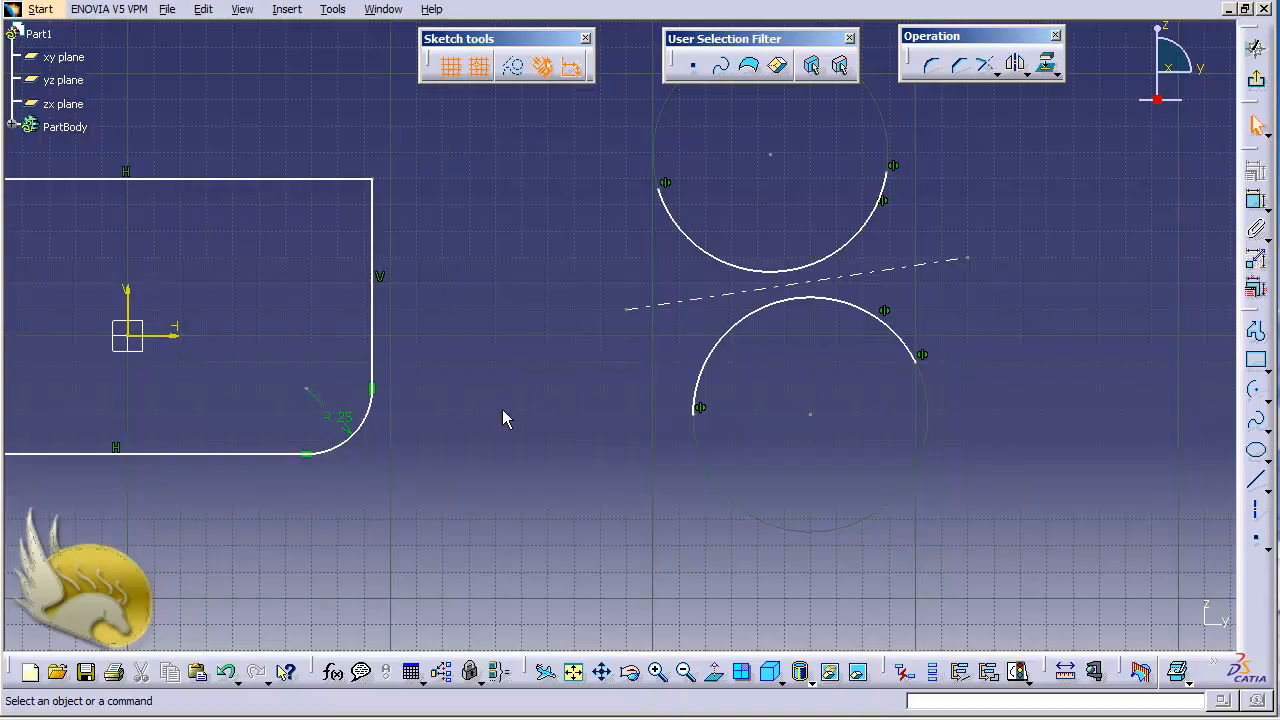
Bring the whole rounded and chamfered rectangle into view with empty sketch space beside its chamfered side
key(ctrl+Right)
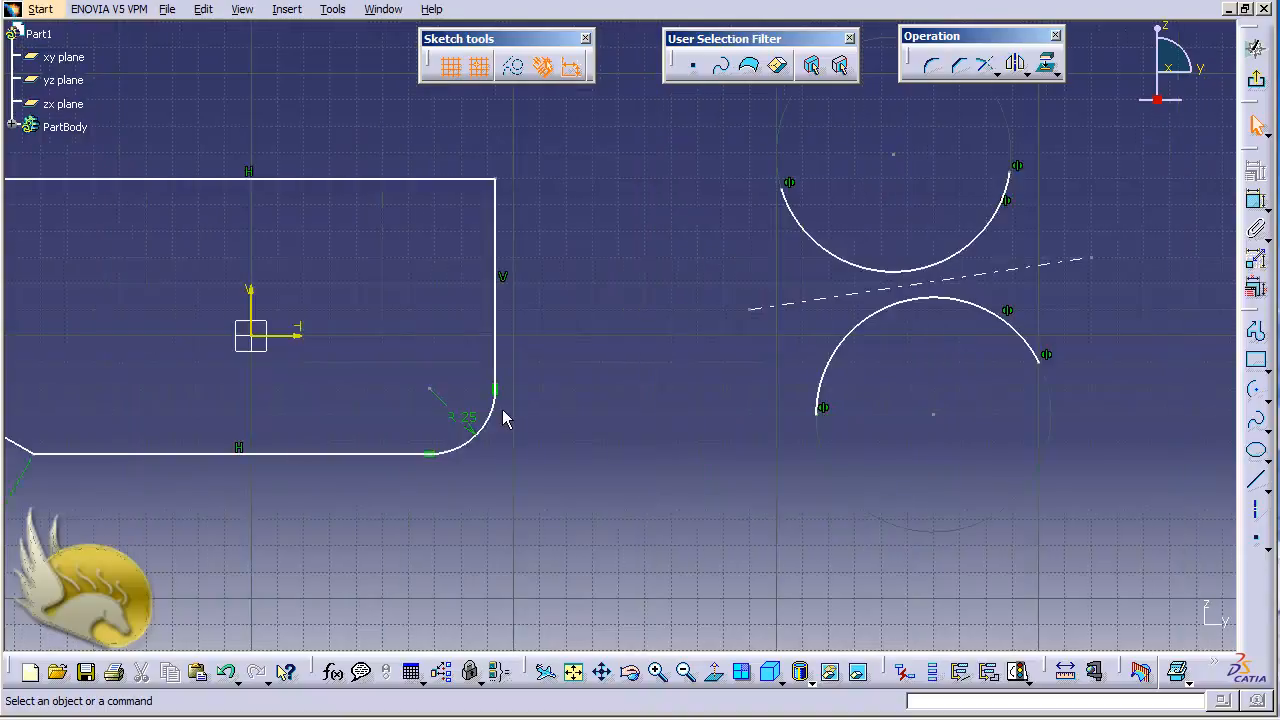
key(ctrl+Right)
key(ctrl+Right)
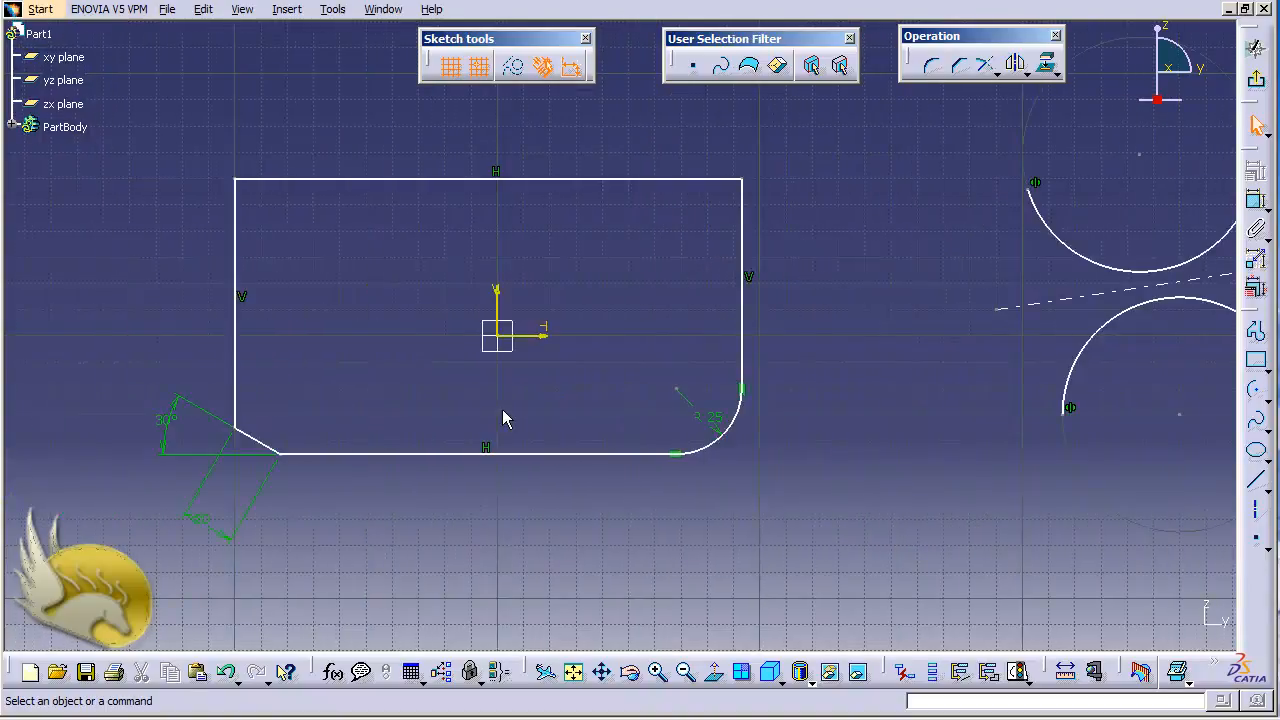
key(ctrl+Right)
key(ctrl+Right)
key(ctrl+Right)
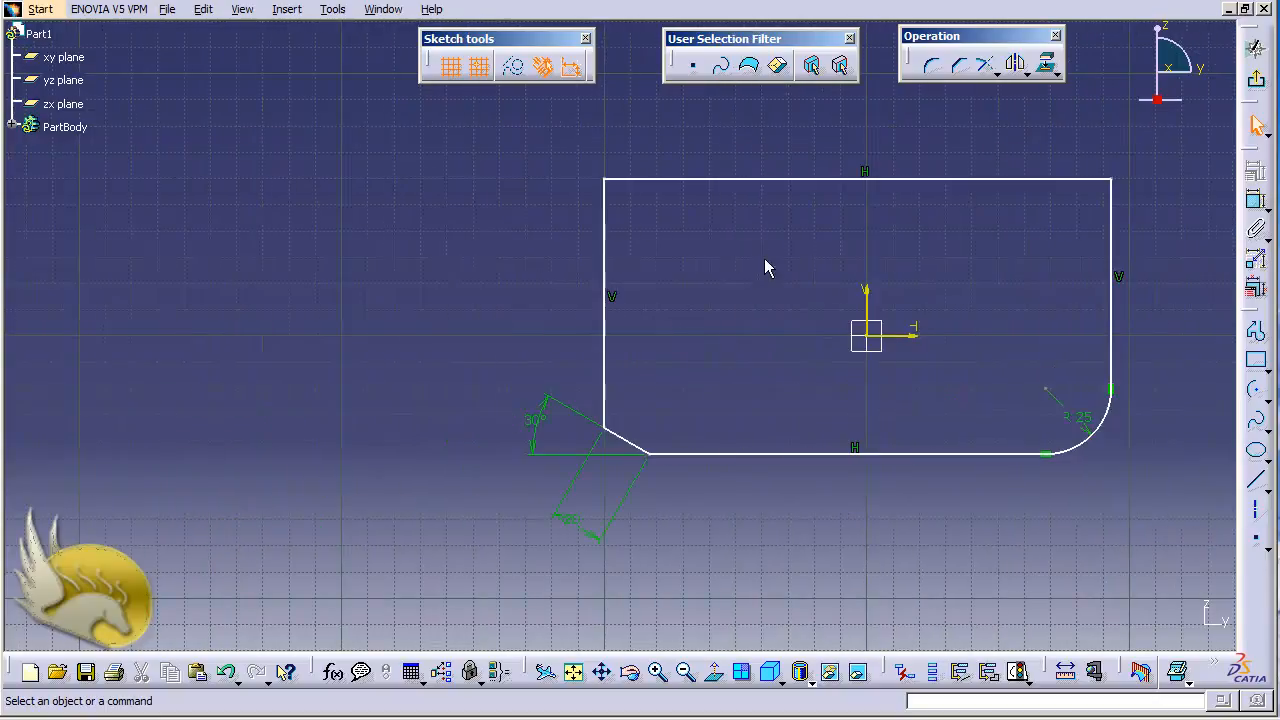
mouse_move(548, 148)
mouse_down()
mouse_move(803, 314)
mouse_move(1134, 478)
mouse_up()
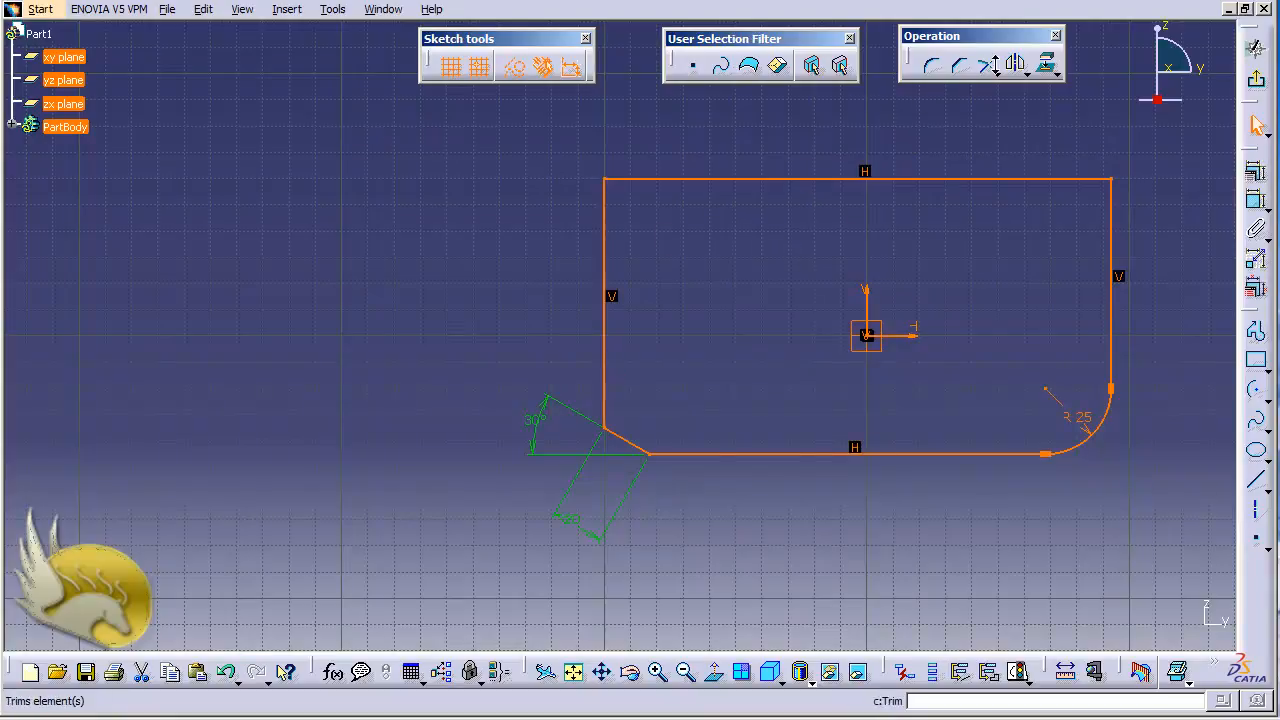
click(1015, 65)
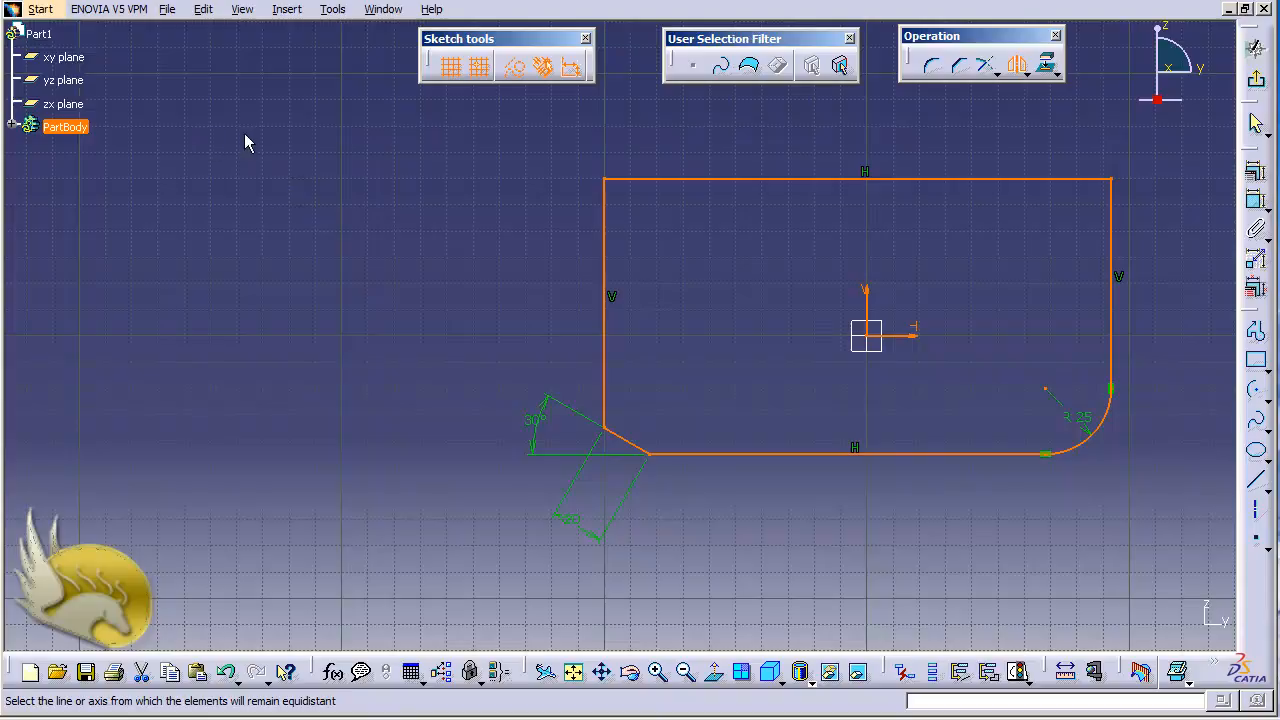
key(Escape)
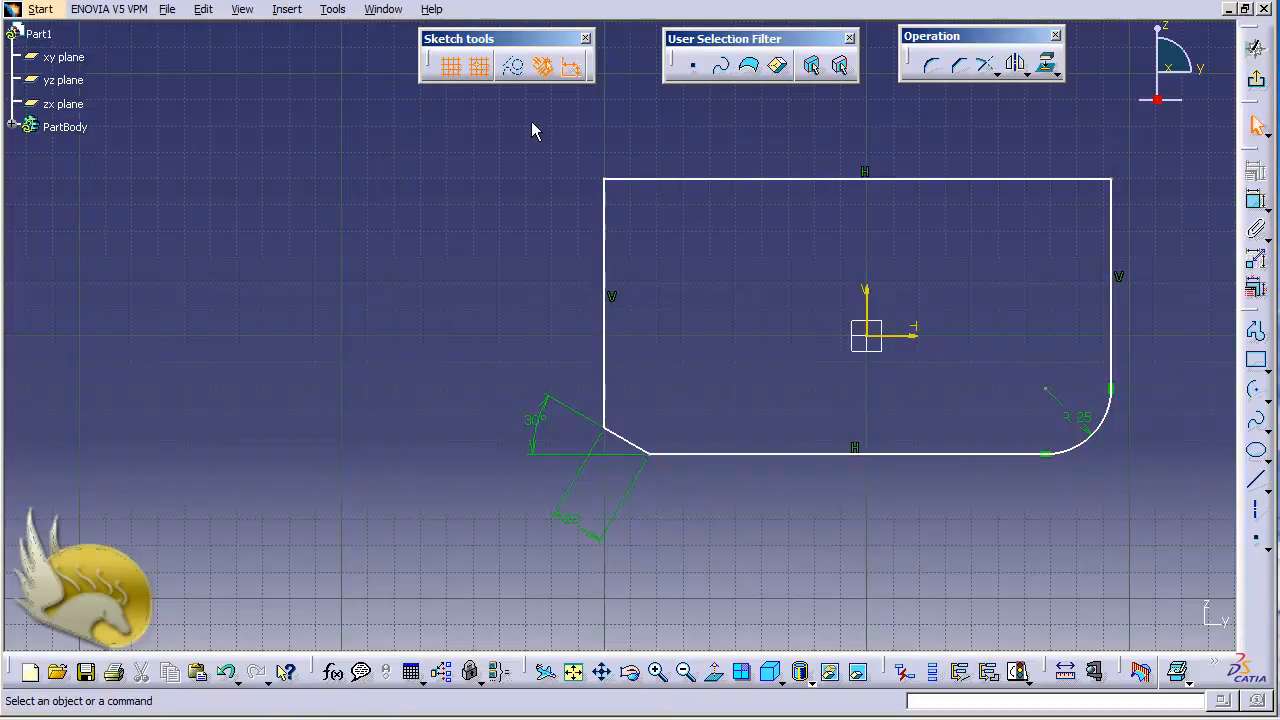
Mirror the rounded and chamfered profile about its left vertical edge, leaving that edge out of the mirrored selection
mouse_move(530, 121)
mouse_down()
mouse_move(880, 354)
mouse_move(1157, 506)
mouse_up()
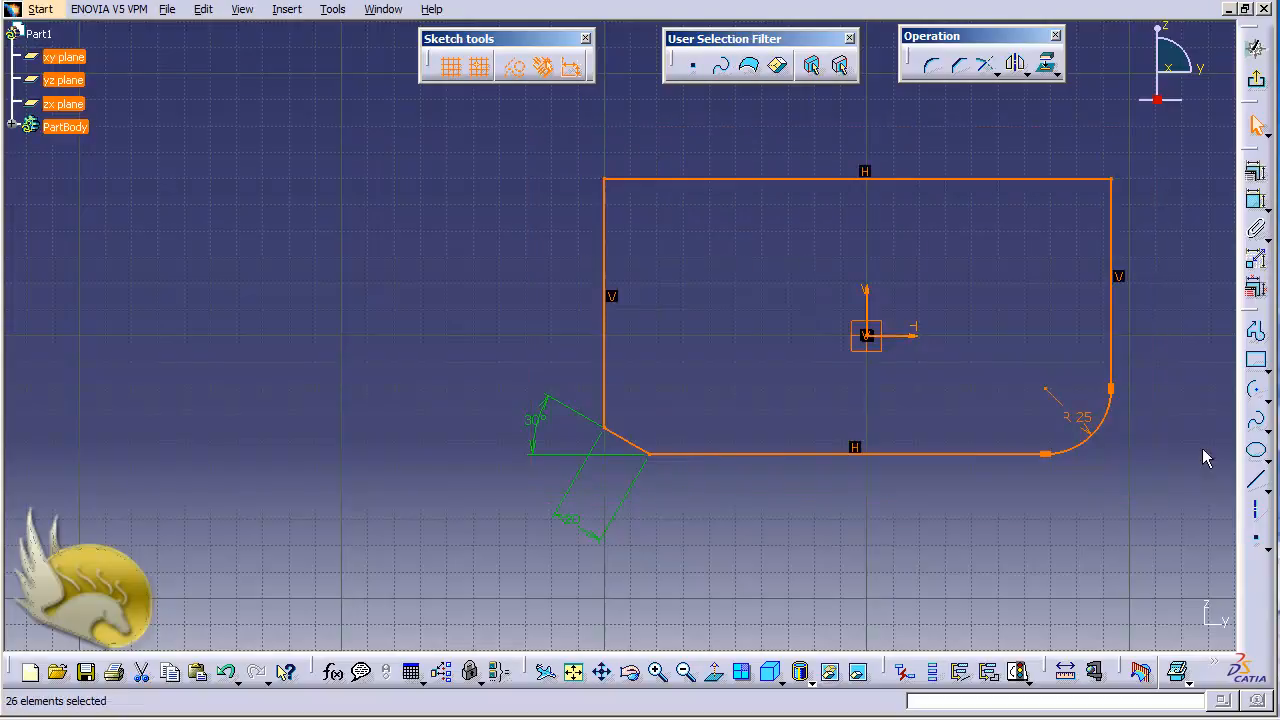
ctrl+click(604, 262)
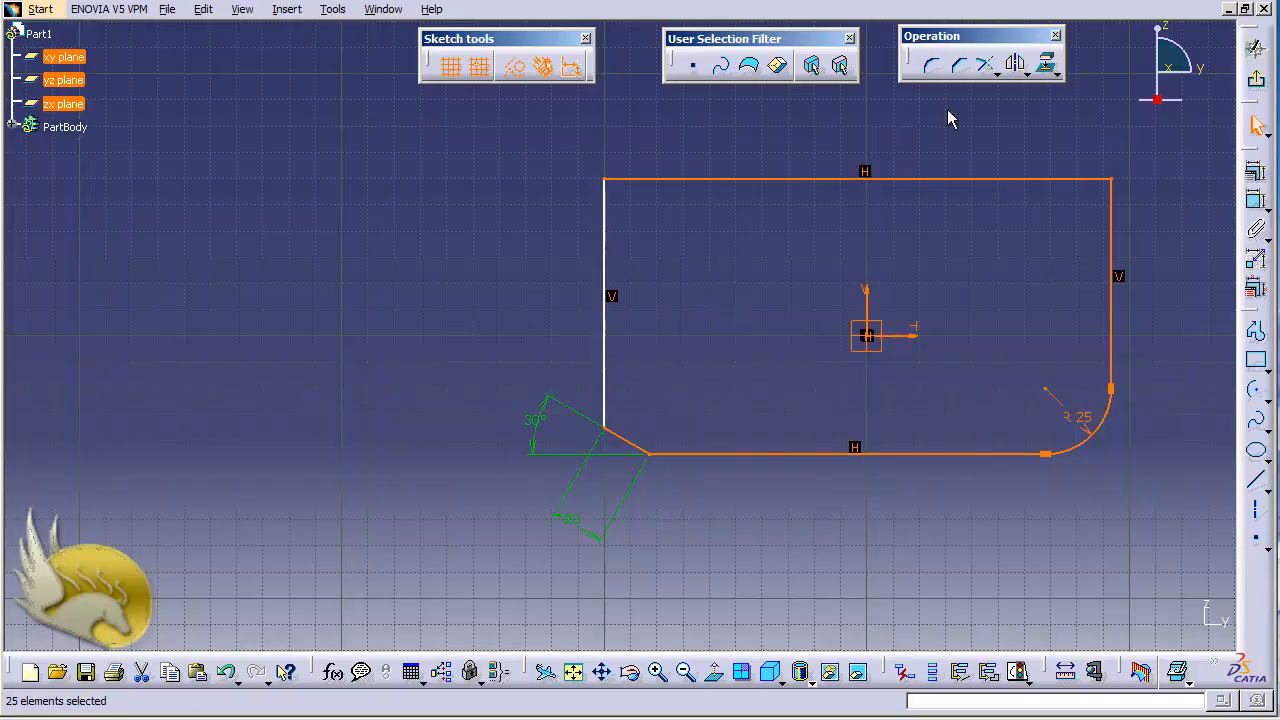
click(1016, 66)
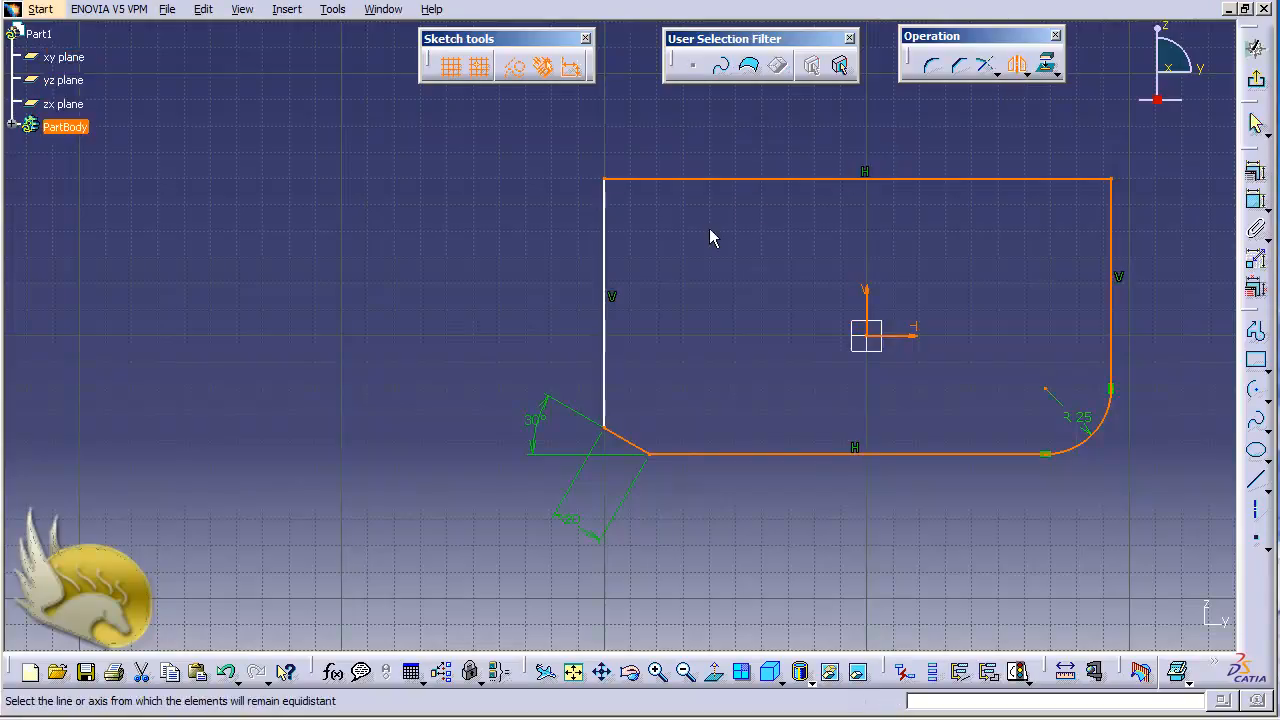
click(613, 241)
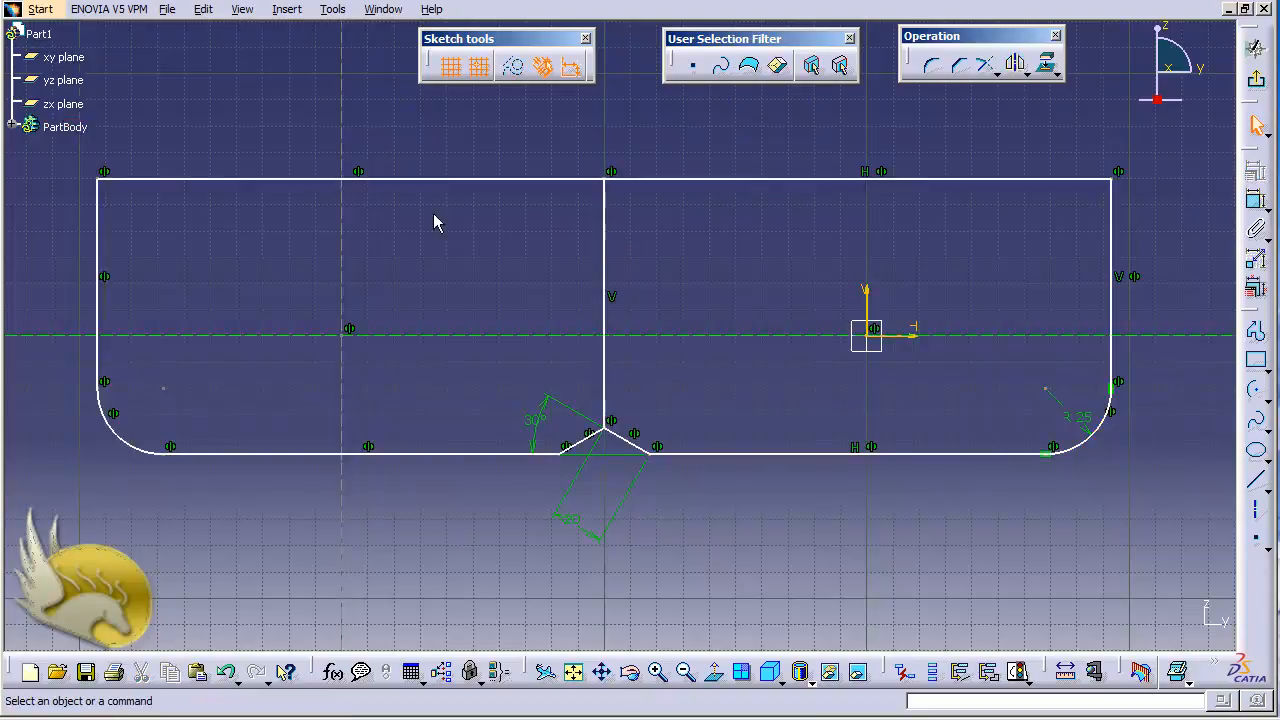